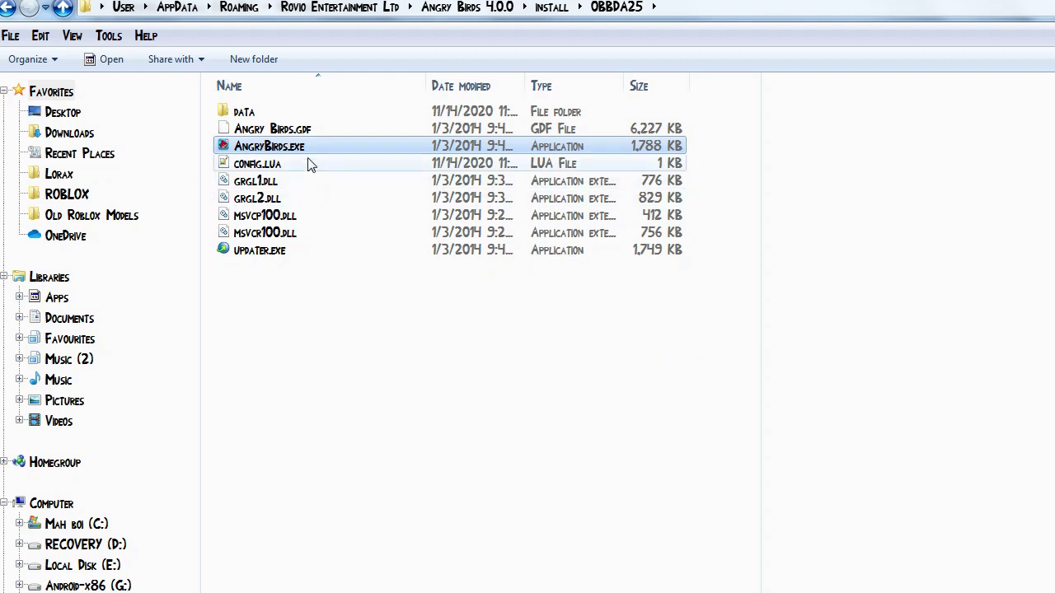
Step: Open the data\images folder, peek into base, and return to images
{"action": "double_click", "coordinate": [244, 115]}
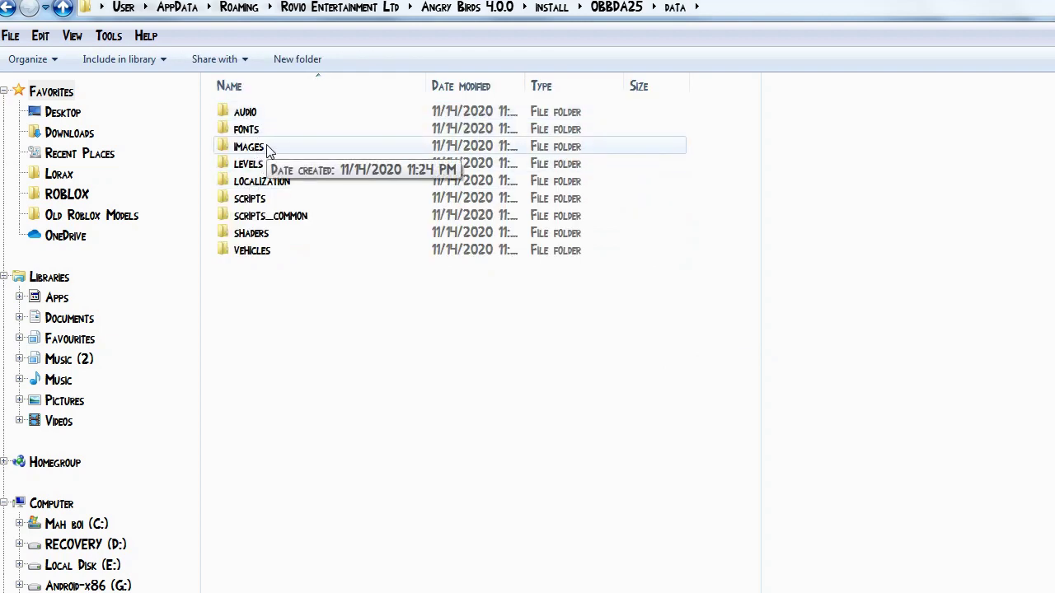
{"action": "double_click", "coordinate": [268, 149]}
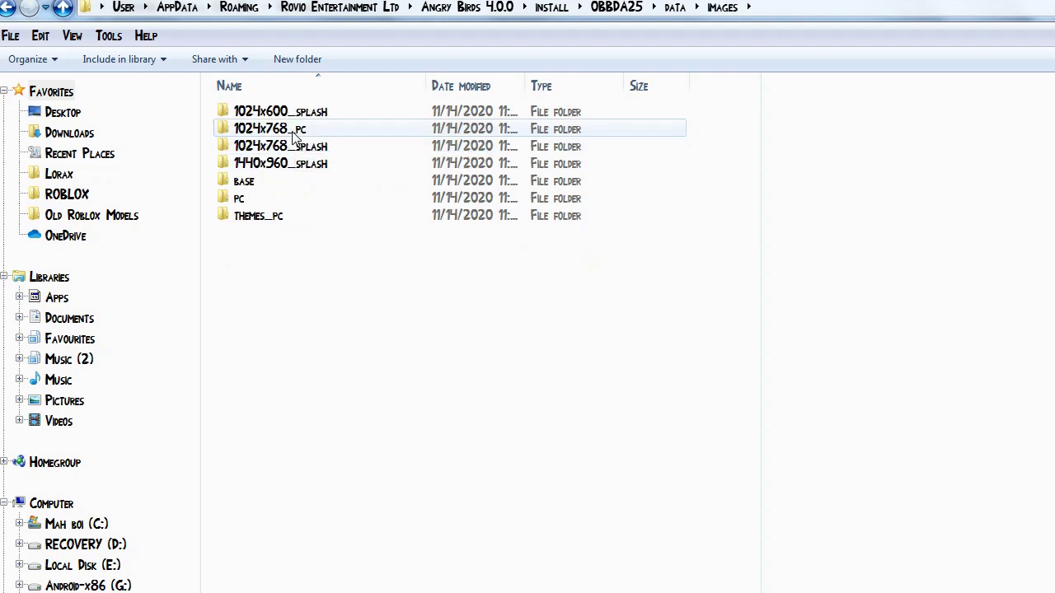
{"action": "double_click", "coordinate": [245, 182]}
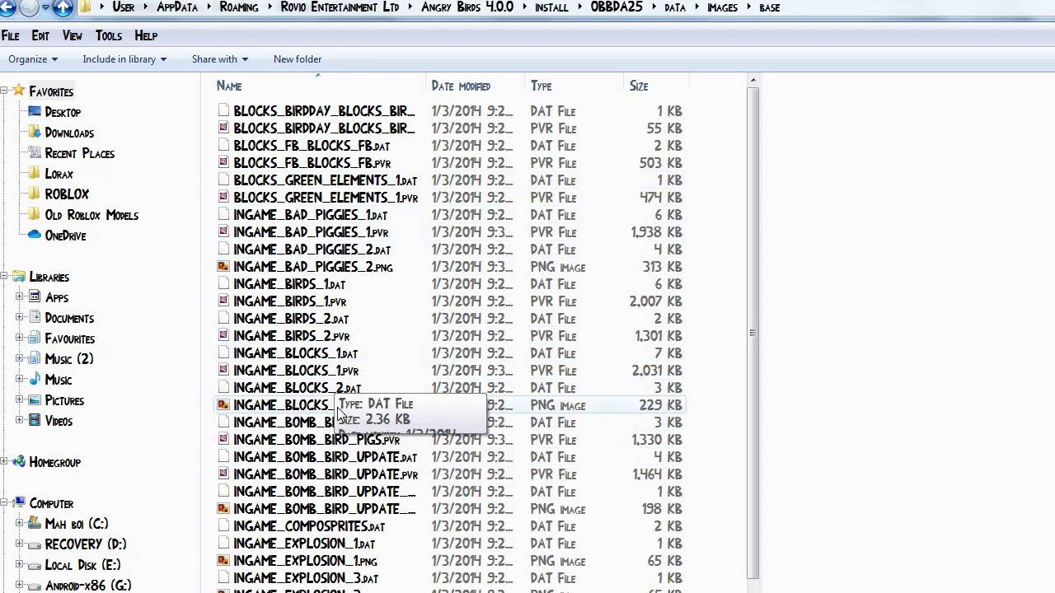
{"action": "key", "text": "BackSpace"}
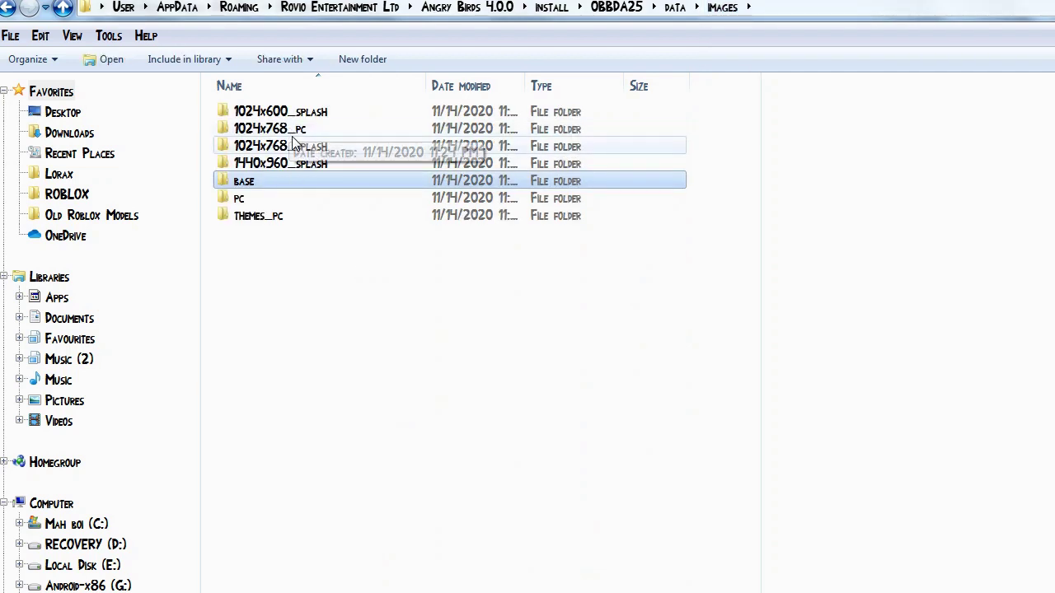
Step: Open 1024x768_pc and scroll down to the MENU_ELEMENTS texture files
{"action": "double_click", "coordinate": [290, 136]}
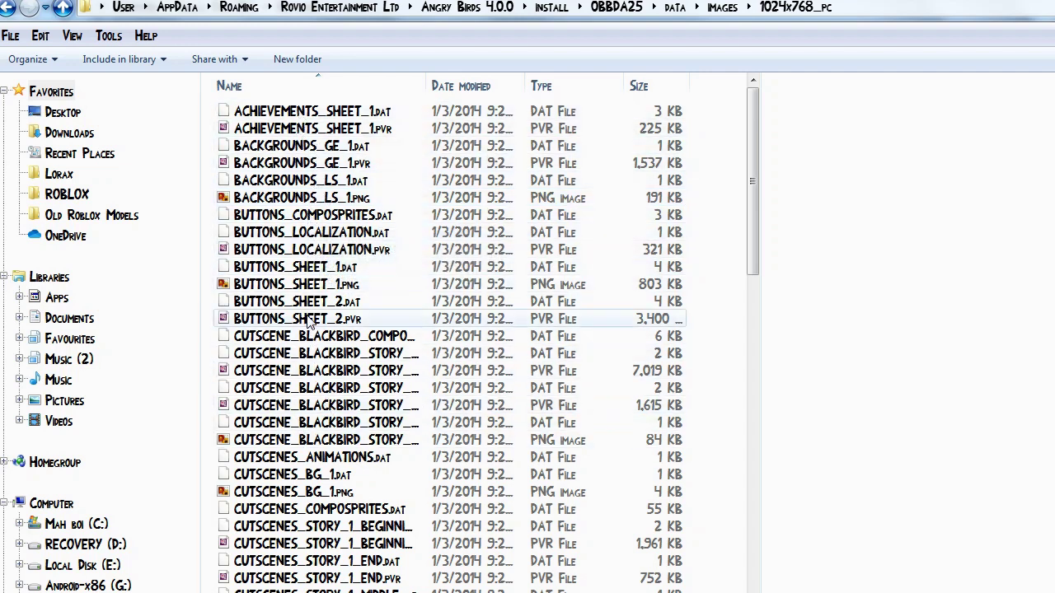
{"action": "scroll", "coordinate": [317, 380], "scroll_direction": "down", "scroll_amount": 13}
{"action": "scroll", "coordinate": [317, 340], "scroll_direction": "down", "scroll_amount": 15}
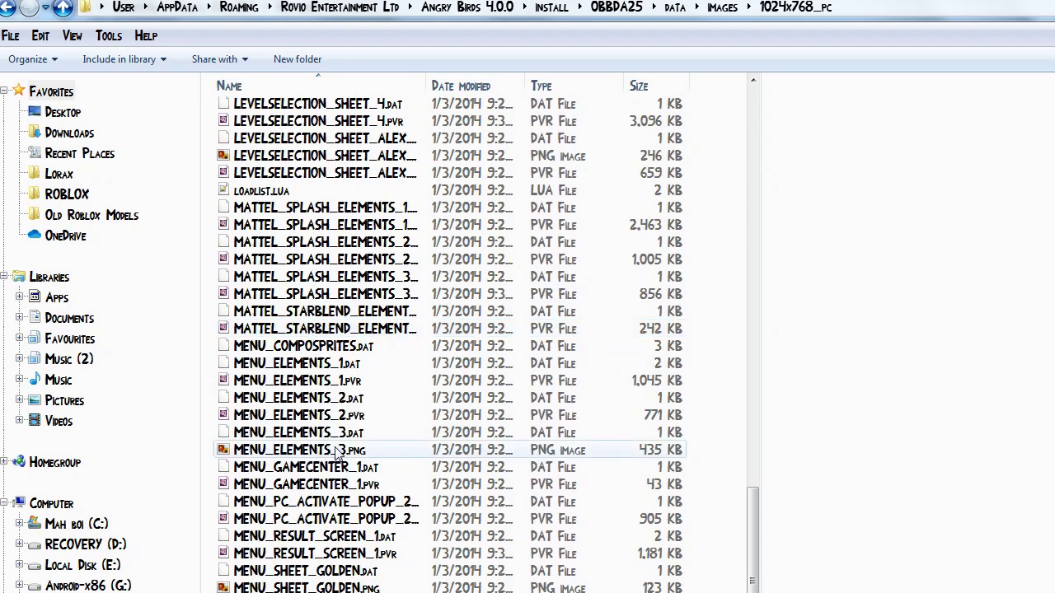
{"action": "scroll", "coordinate": [342, 453], "scroll_direction": "down", "scroll_amount": 1}
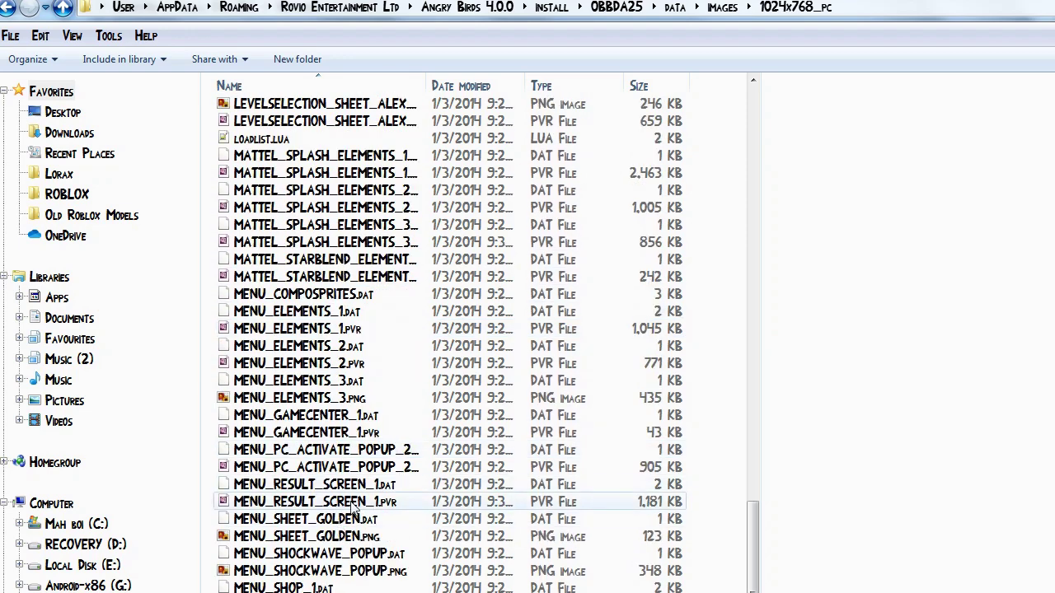
{"action": "scroll", "coordinate": [350, 515], "scroll_direction": "down", "scroll_amount": 3}
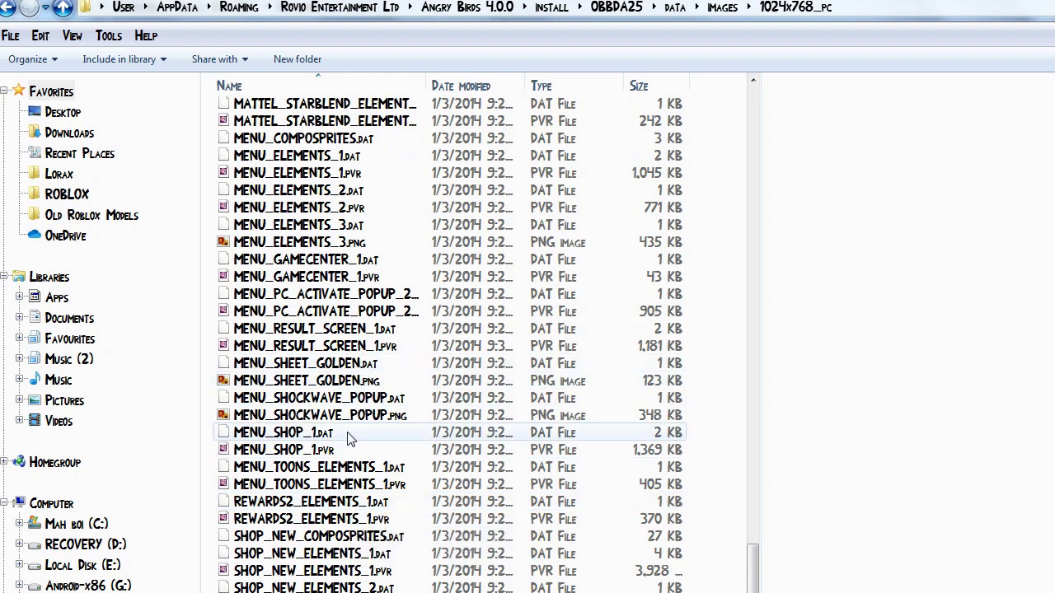
{"action": "scroll", "coordinate": [375, 515], "scroll_direction": "down", "scroll_amount": 3}
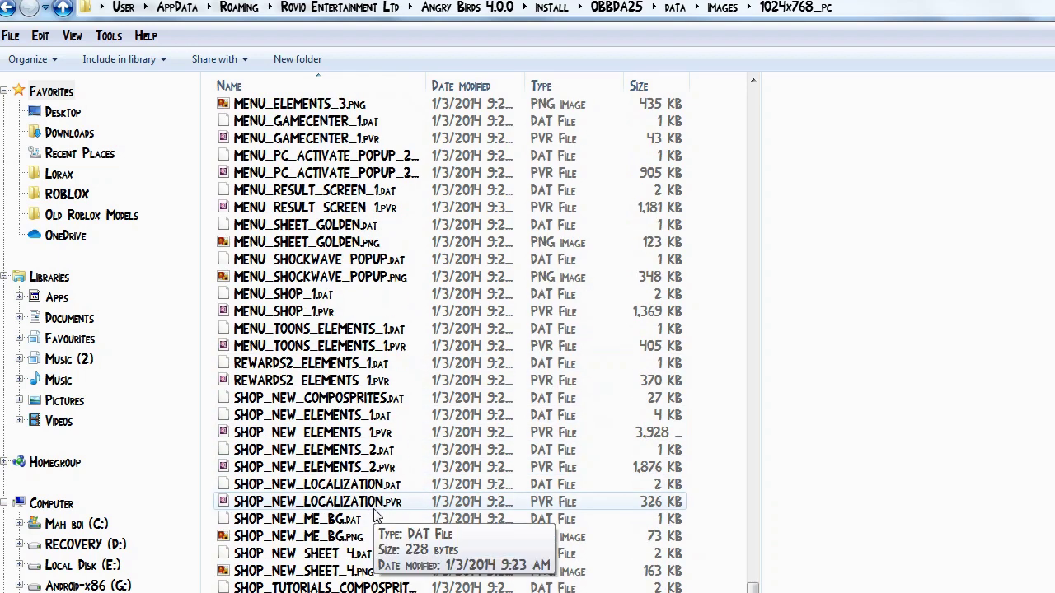
{"action": "scroll", "coordinate": [363, 445], "scroll_direction": "up", "scroll_amount": 4}
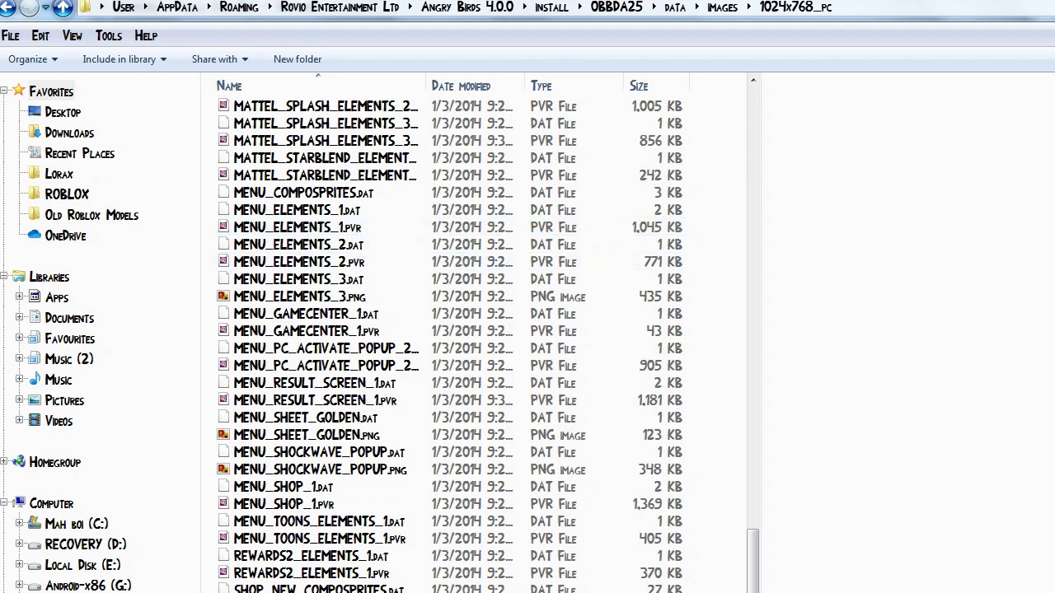
Step: Launch PVRTexTool from the Start menu, dismiss its splash, and float it over Explorer
{"action": "key", "text": "super"}
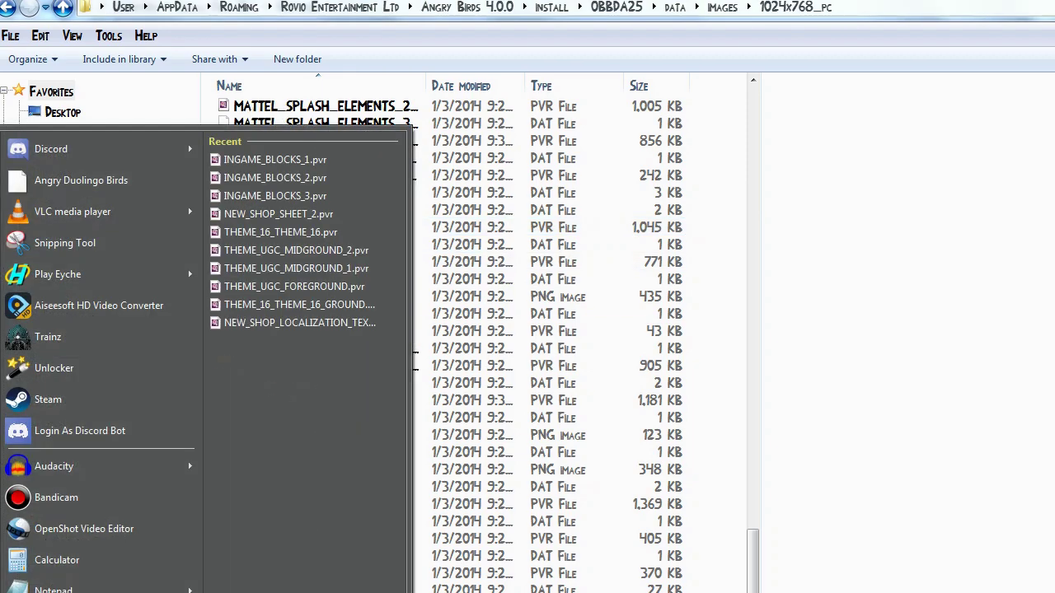
{"action": "key", "text": "super"}
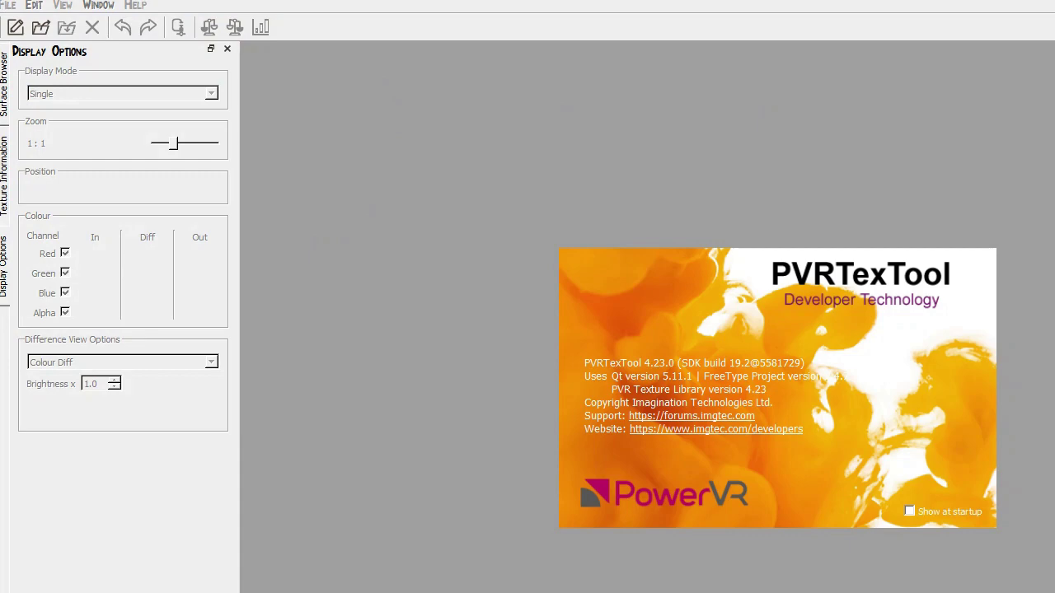
{"action": "left_click_drag", "start_coordinate": [824, 2], "coordinate": [727, 188]}
{"action": "left_click", "coordinate": [775, 582]}
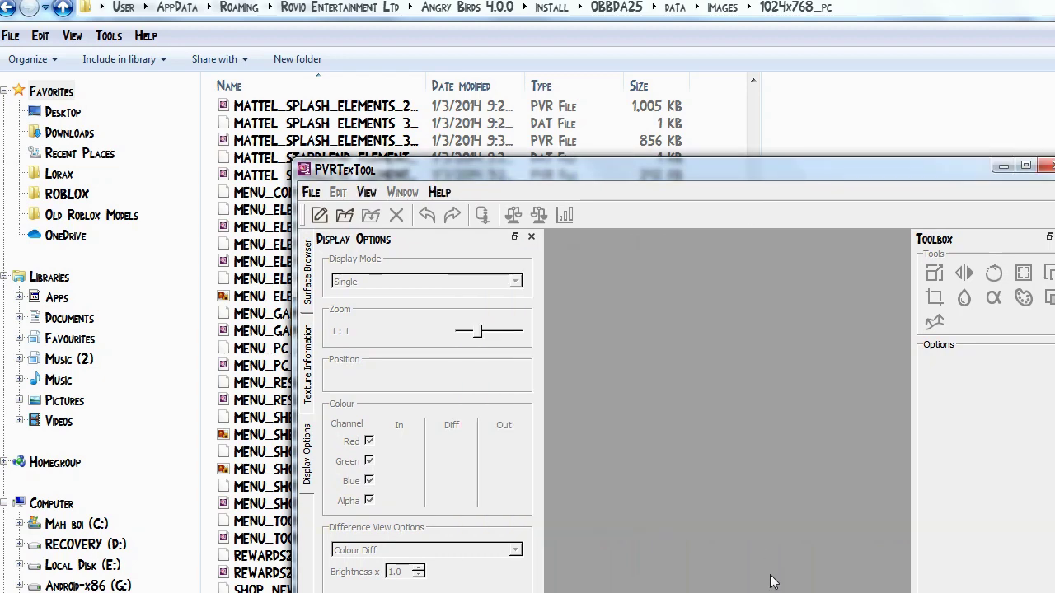
{"action": "left_click_drag", "start_coordinate": [633, 173], "coordinate": [768, 154]}
Step: Load MENU_ELEMENTS_1.pvr by dragging it in, then reposition and widen the window
{"action": "left_click_drag", "start_coordinate": [303, 231], "coordinate": [809, 362]}
{"action": "left_click_drag", "start_coordinate": [807, 161], "coordinate": [498, 102]}
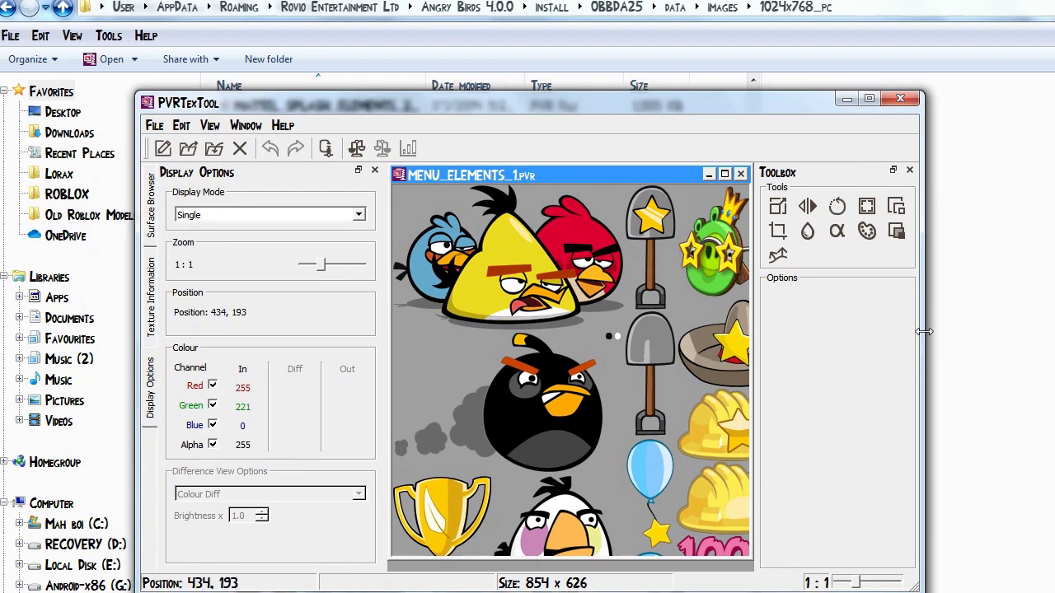
{"action": "left_click_drag", "start_coordinate": [924, 339], "coordinate": [1054, 340]}
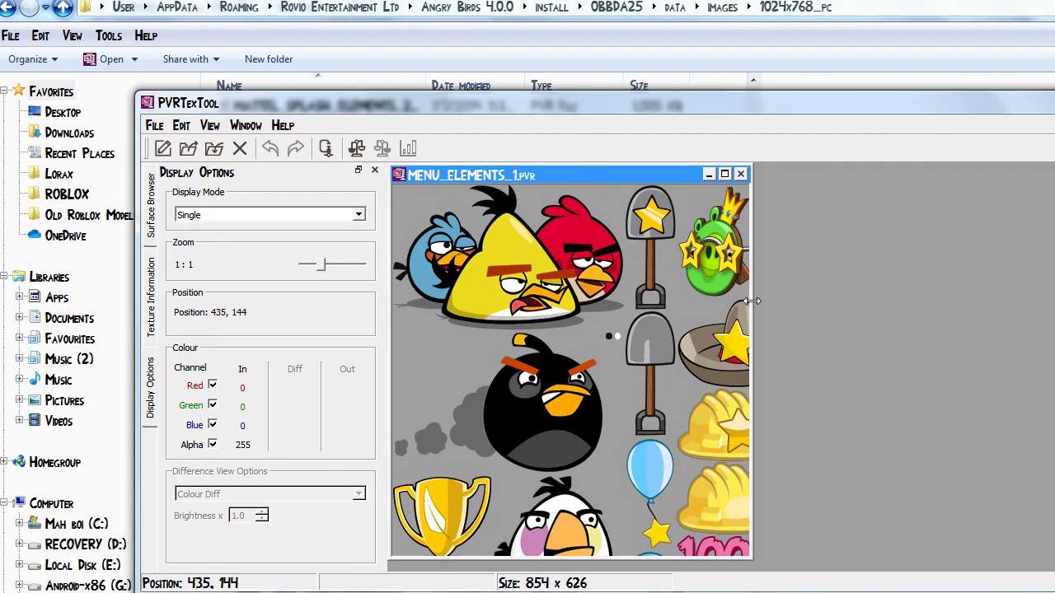
{"action": "left_click_drag", "start_coordinate": [752, 301], "coordinate": [1054, 303]}
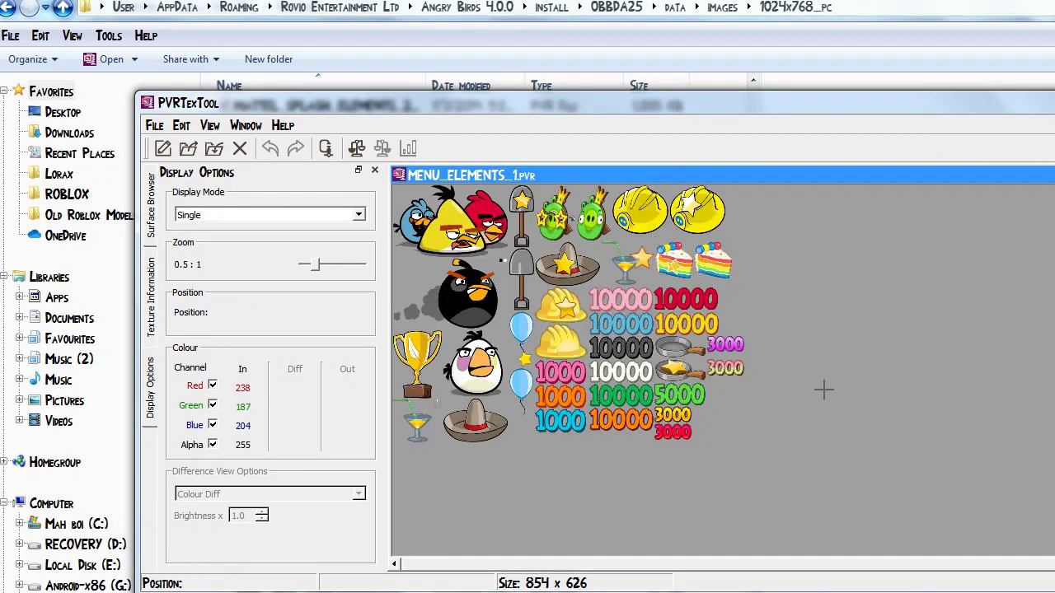
{"action": "scroll", "coordinate": [821, 389], "scroll_direction": "up", "scroll_amount": 1}
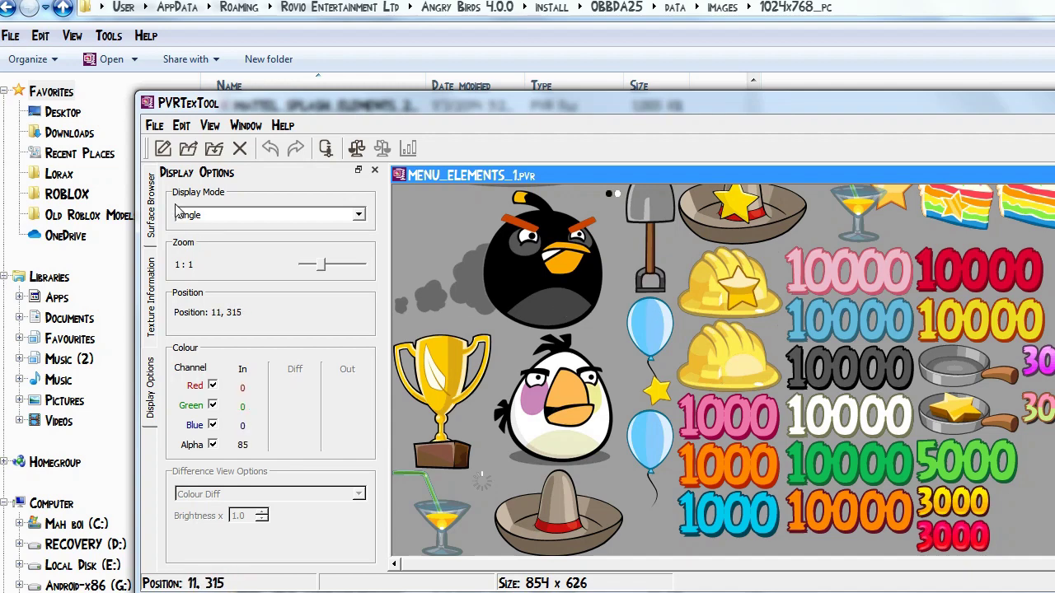
Step: Start the File > Save Image export, keeping PNG as the image type
{"action": "left_click", "coordinate": [154, 126]}
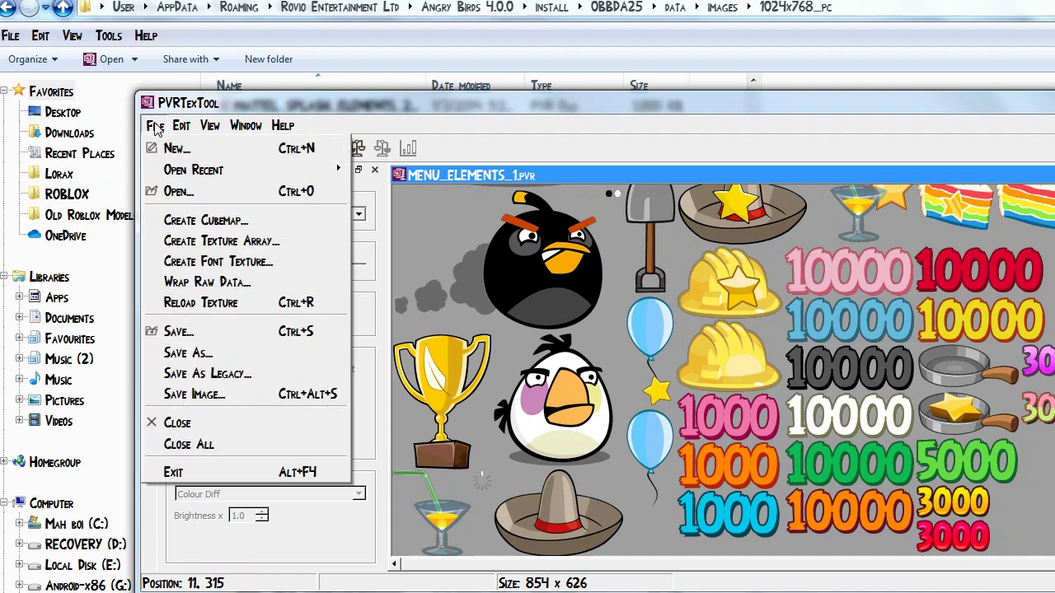
{"action": "left_click", "coordinate": [190, 395]}
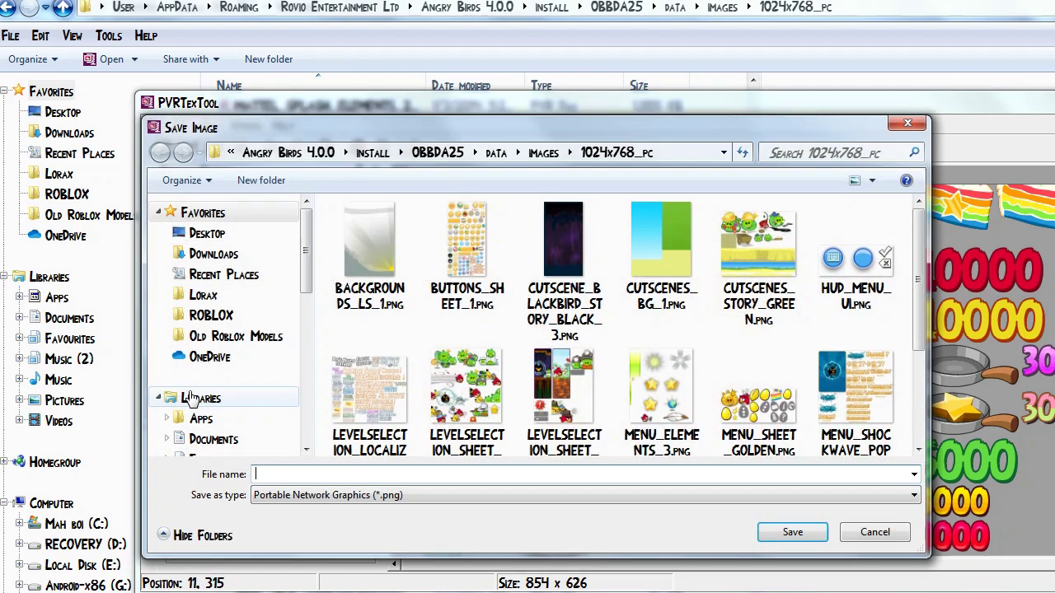
{"action": "left_click", "coordinate": [327, 495]}
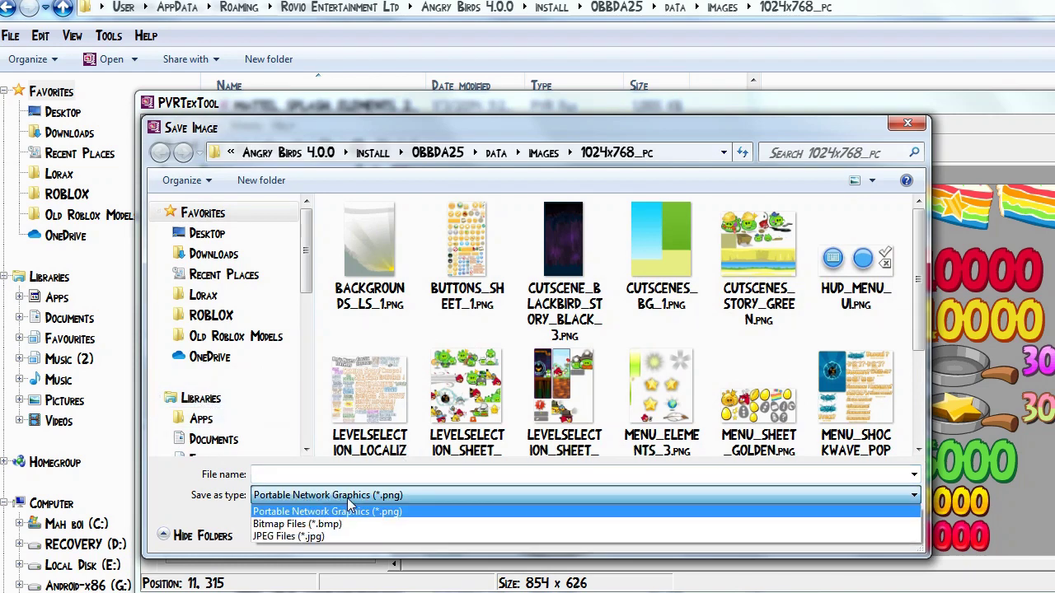
{"action": "left_click", "coordinate": [348, 496]}
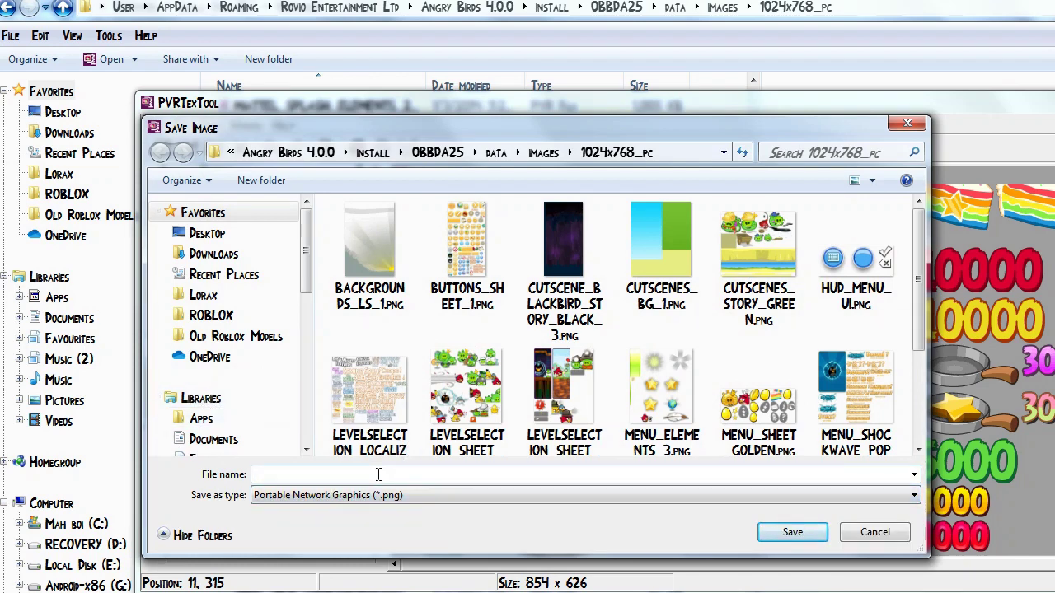
{"action": "left_click_drag", "start_coordinate": [486, 133], "coordinate": [702, 50]}
Step: Save the sheet as MENU_ELEMENTS_1.png, close PVRTexTool, and select MENU_ELEMENTS_1.dat
{"action": "left_click", "coordinate": [706, 399]}
{"action": "type", "text": "MENU"}
{"action": "key", "text": "Down"}
{"action": "key", "text": "Down"}
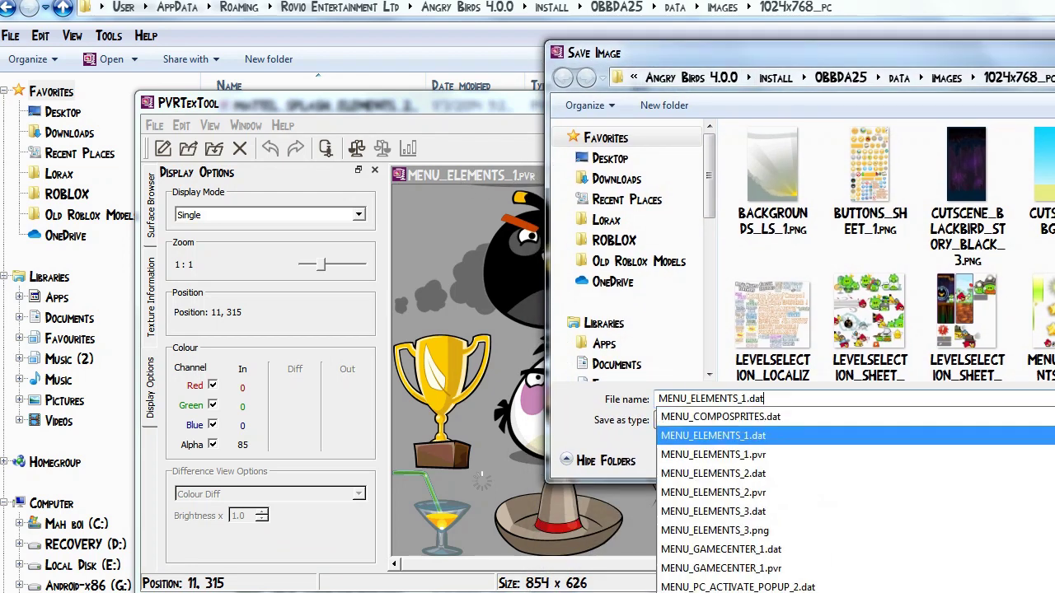
{"action": "key", "text": "Down"}
{"action": "key", "text": "BackSpace"}
{"action": "key", "text": "BackSpace"}
{"action": "type", "text": "ng"}
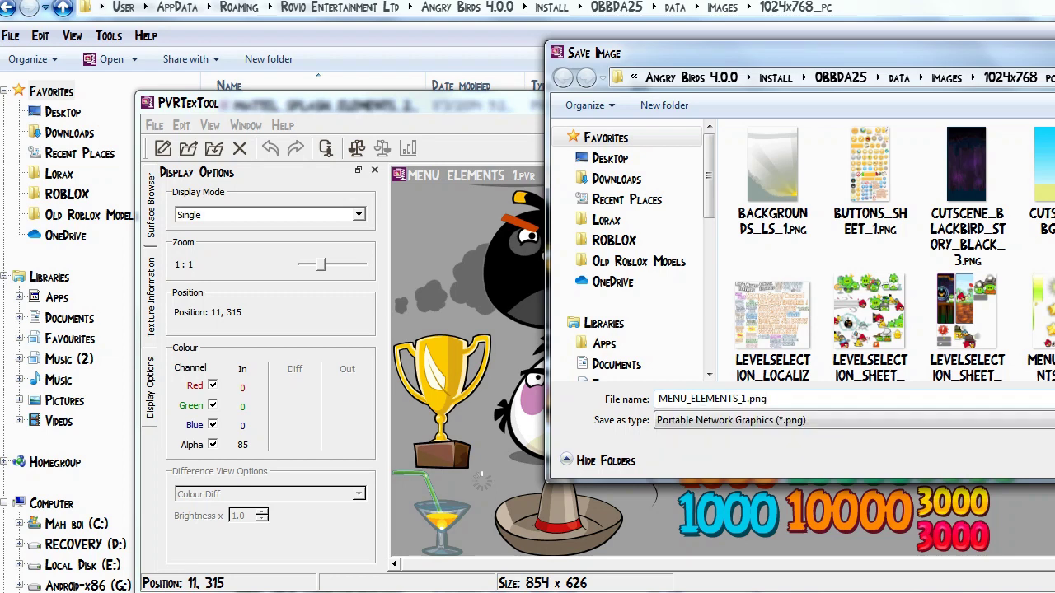
{"action": "key", "text": "Return"}
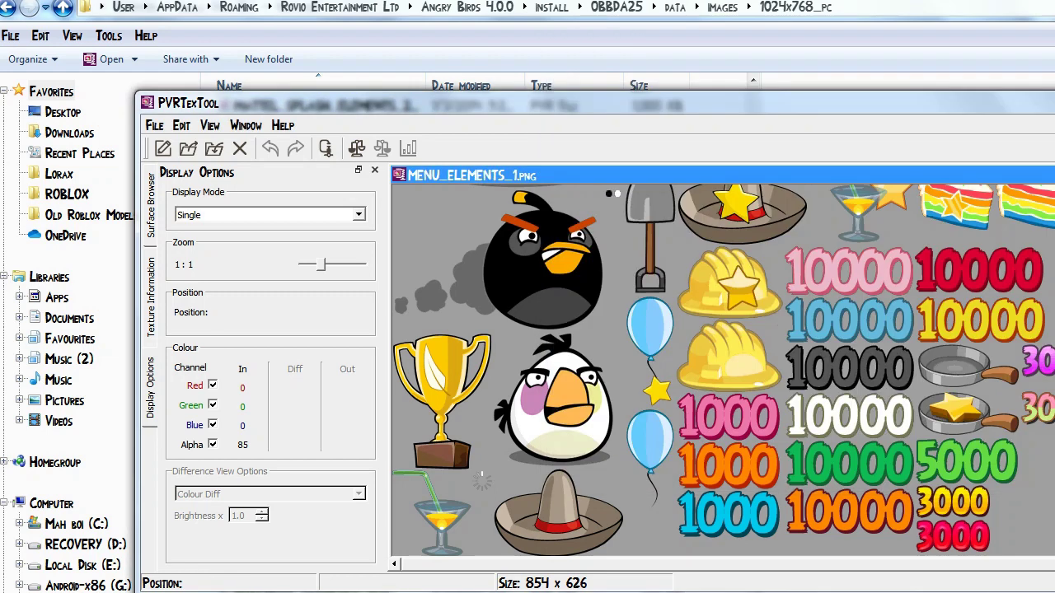
{"action": "key", "text": "alt+F4"}
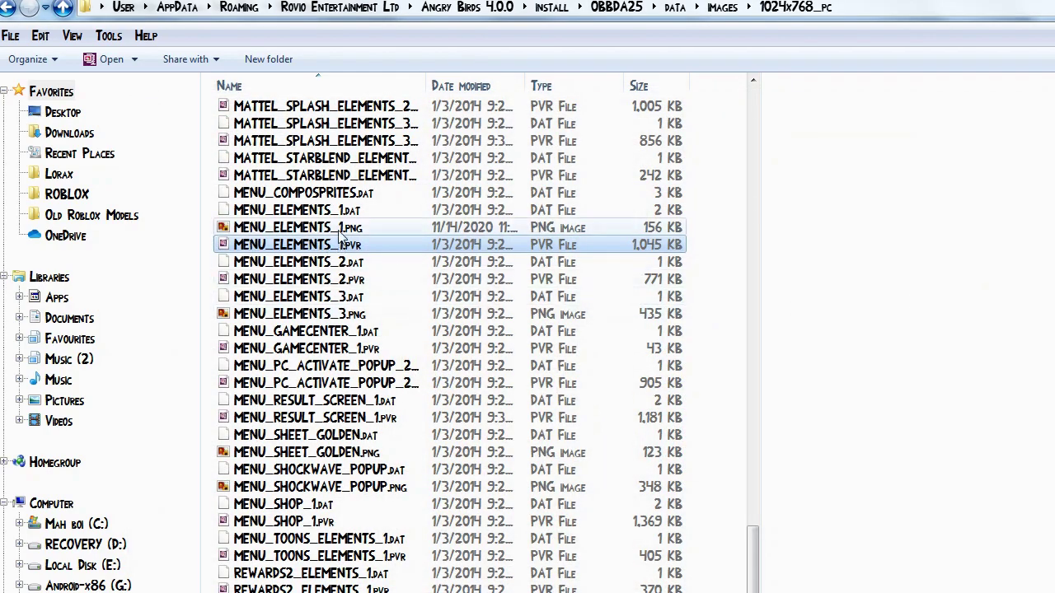
{"action": "left_click", "coordinate": [340, 213]}
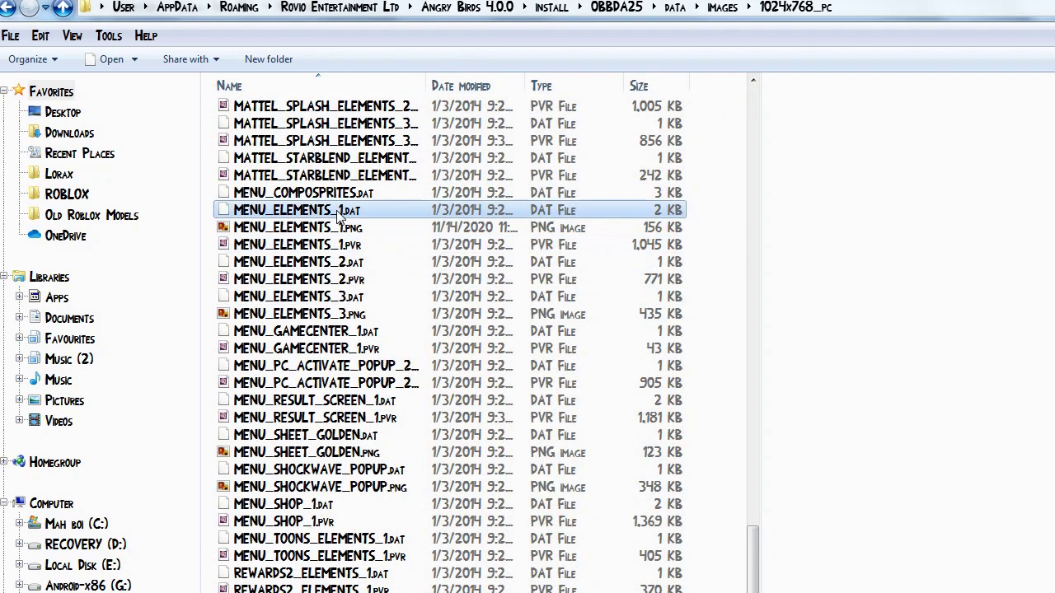
Step: Search for hxd in the Start menu and open HxD beside the file list
{"action": "key", "text": "super"}
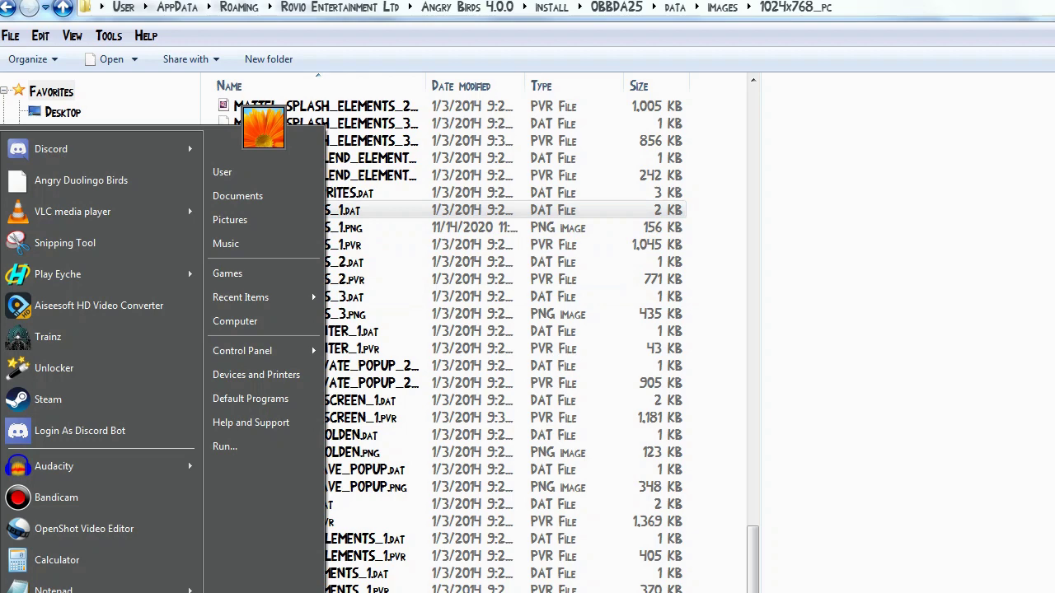
{"action": "type", "text": "hxd"}
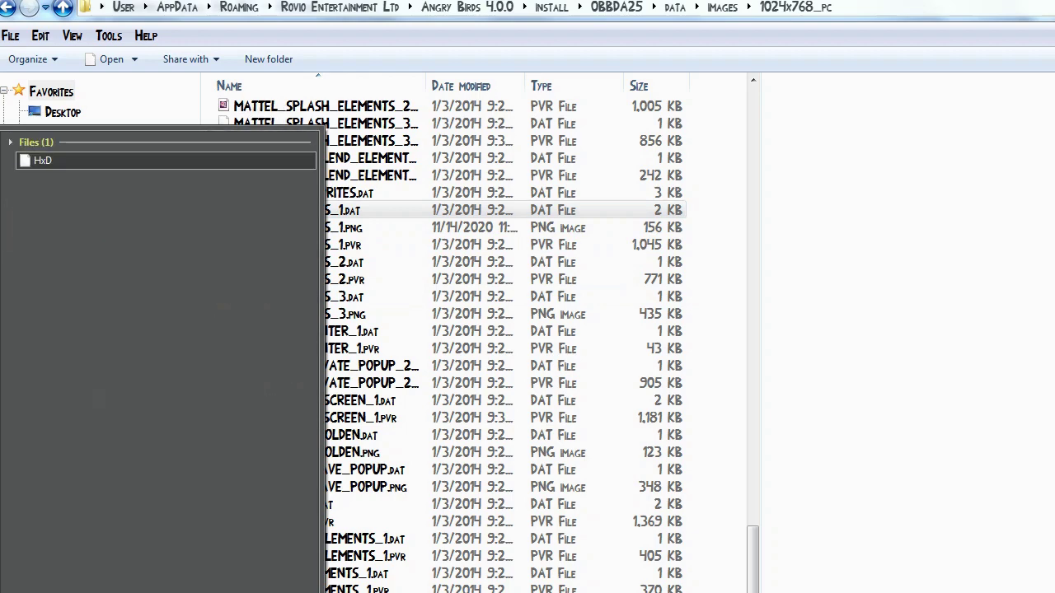
{"action": "left_click", "coordinate": [69, 162]}
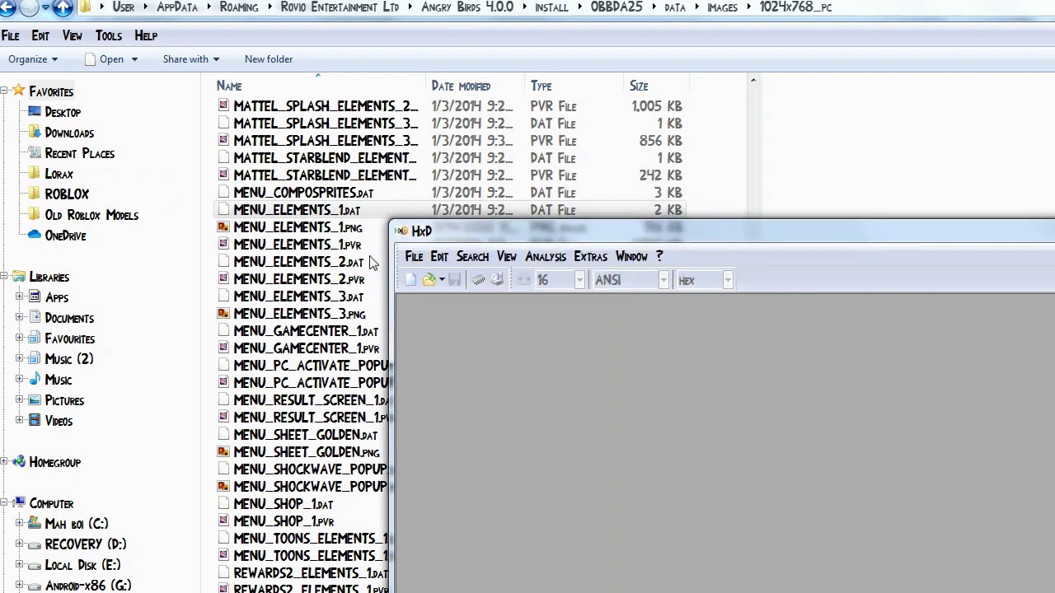
{"action": "left_click_drag", "start_coordinate": [424, 238], "coordinate": [289, 261]}
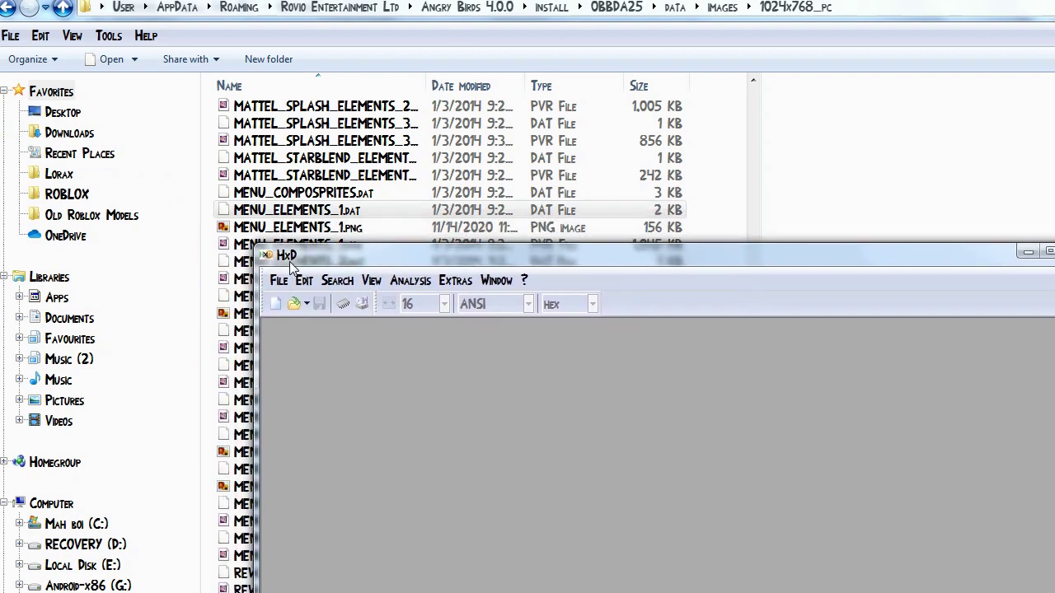
Step: Open MENU_ELEMENTS_1.dat in HxD, change 'pvr' to 'png', save, and close
{"action": "left_click", "coordinate": [322, 216]}
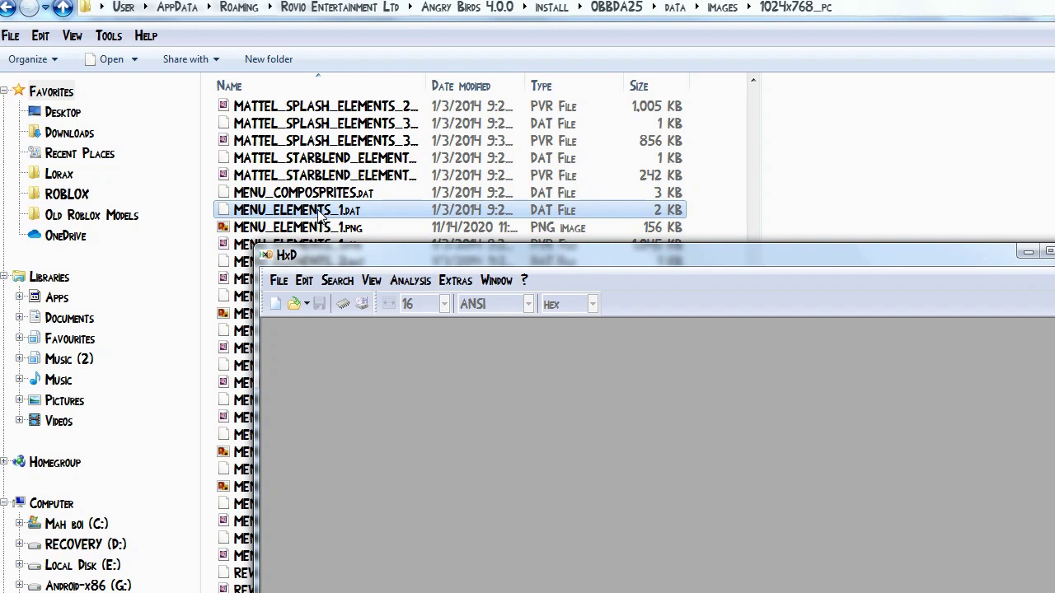
{"action": "left_click_drag", "start_coordinate": [322, 216], "coordinate": [440, 374]}
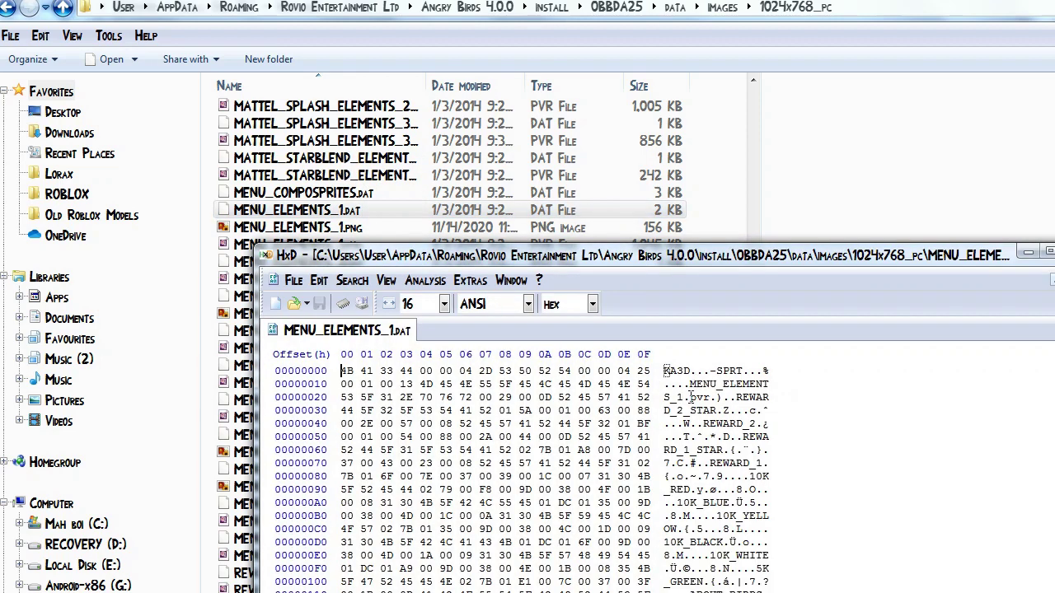
{"action": "left_click_drag", "start_coordinate": [690, 397], "coordinate": [705, 397]}
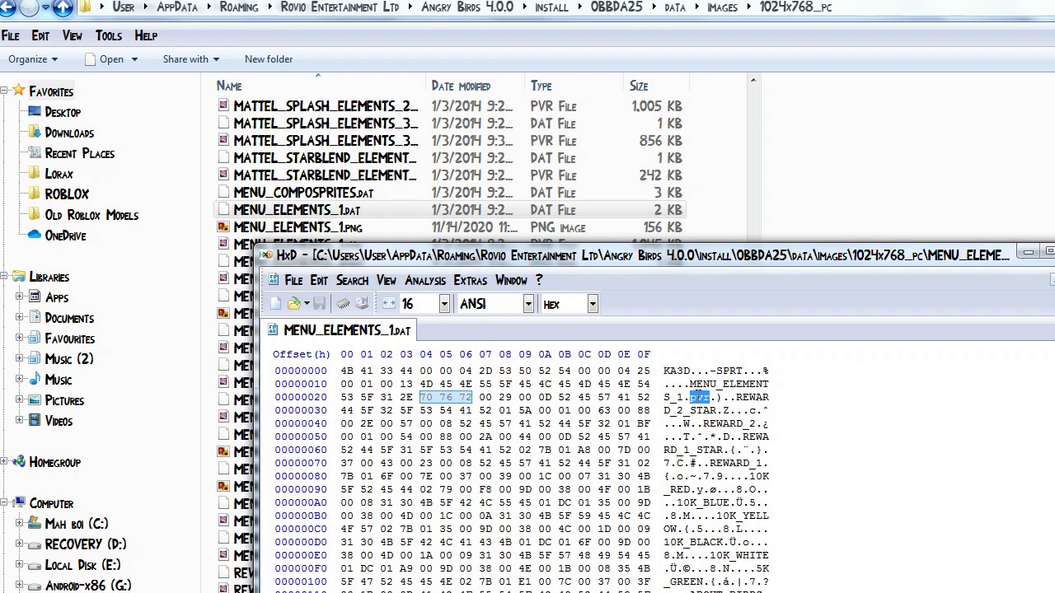
{"action": "left_click", "coordinate": [701, 397]}
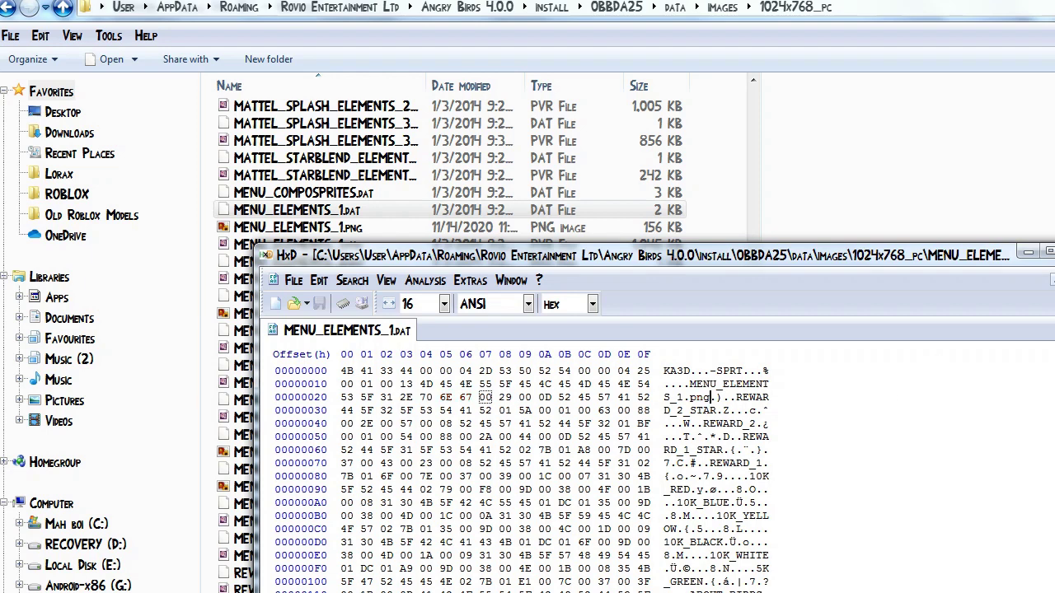
{"action": "key", "text": "ctrl+s"}
{"action": "key", "text": "alt+F4"}
Step: Permanently delete the MENU_ELEMENTS_1.dat.bak backup
{"action": "left_click", "coordinate": [307, 228]}
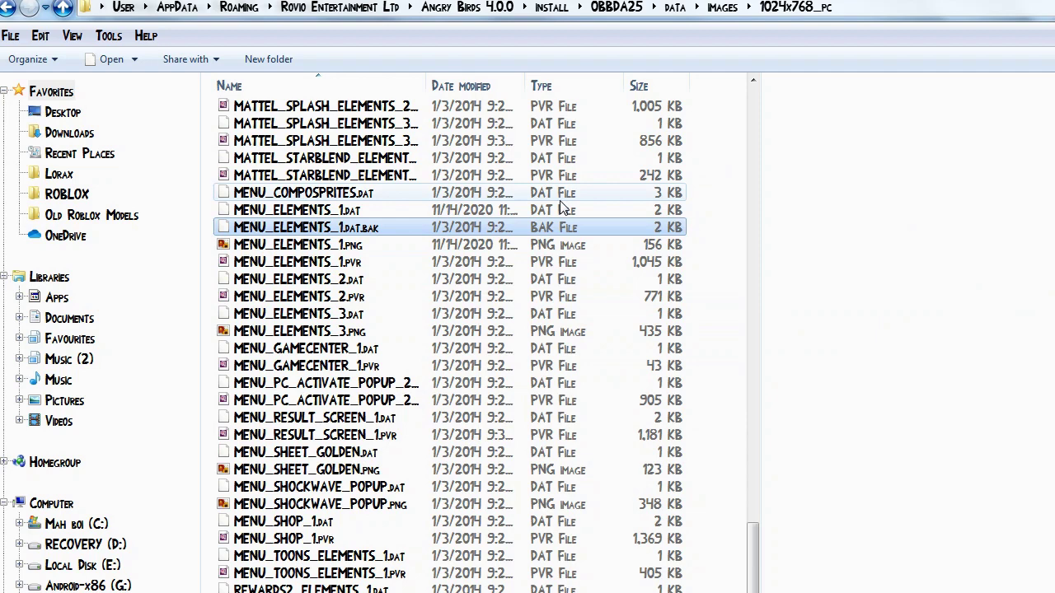
{"action": "key", "text": "shift+Delete"}
{"action": "key", "text": "Return"}
Step: Open MENU_ELEMENTS_1.png for editing in Paint.NET
{"action": "left_click", "coordinate": [348, 234]}
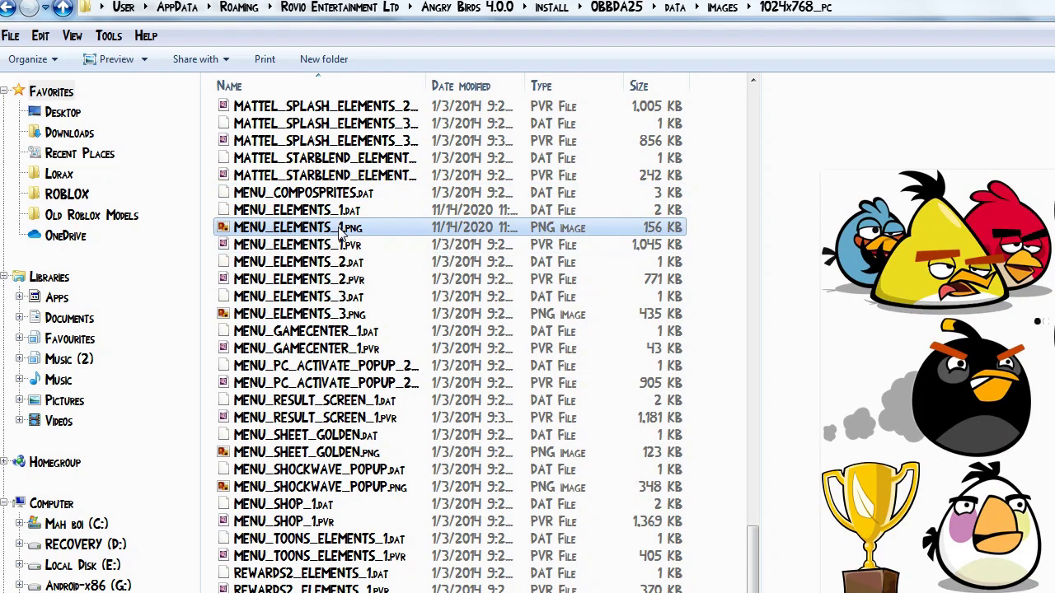
{"action": "right_click", "coordinate": [360, 233]}
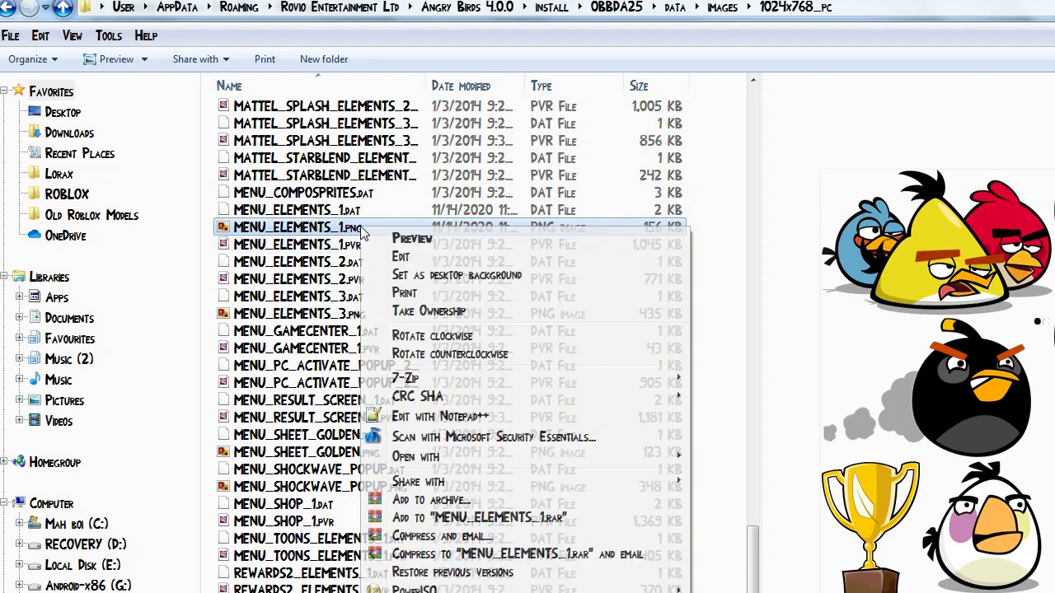
{"action": "left_click", "coordinate": [394, 256]}
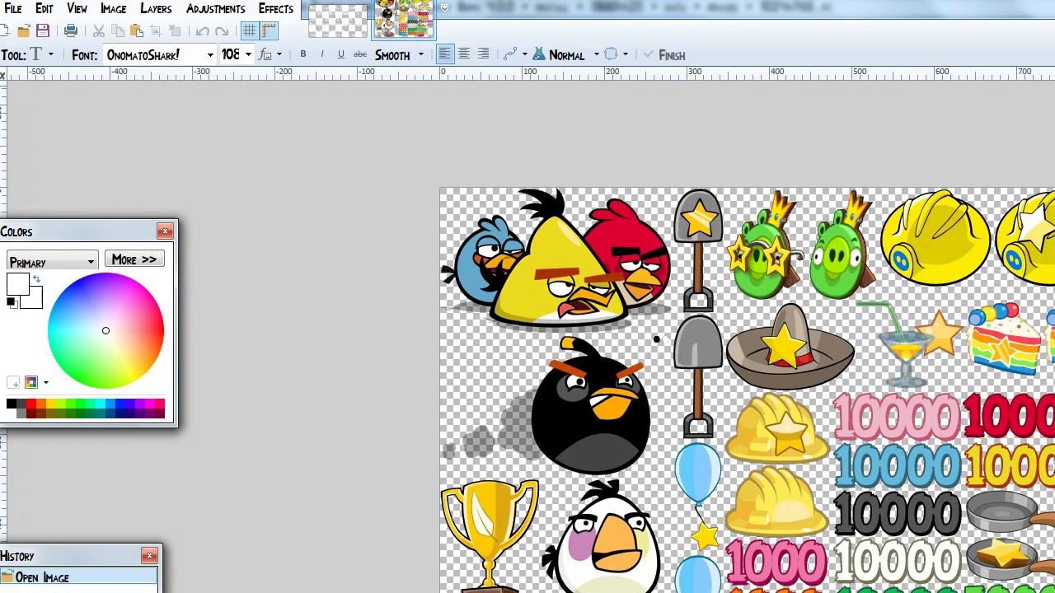
Step: Apply a Hue / Saturation adjustment of hue 128 and saturation 200 to the sheet
{"action": "mouse_move", "coordinate": [697, 6]}
{"action": "left_mouse_down"}
{"action": "mouse_move", "coordinate": [714, 207]}
{"action": "mouse_move", "coordinate": [696, 5]}
{"action": "left_mouse_up"}
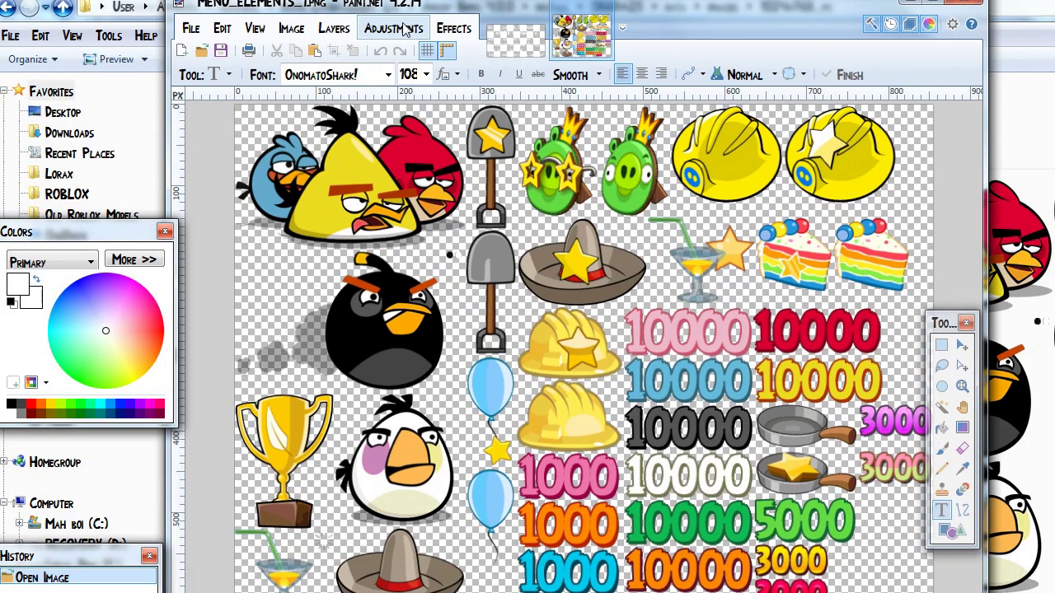
{"action": "left_click", "coordinate": [404, 32]}
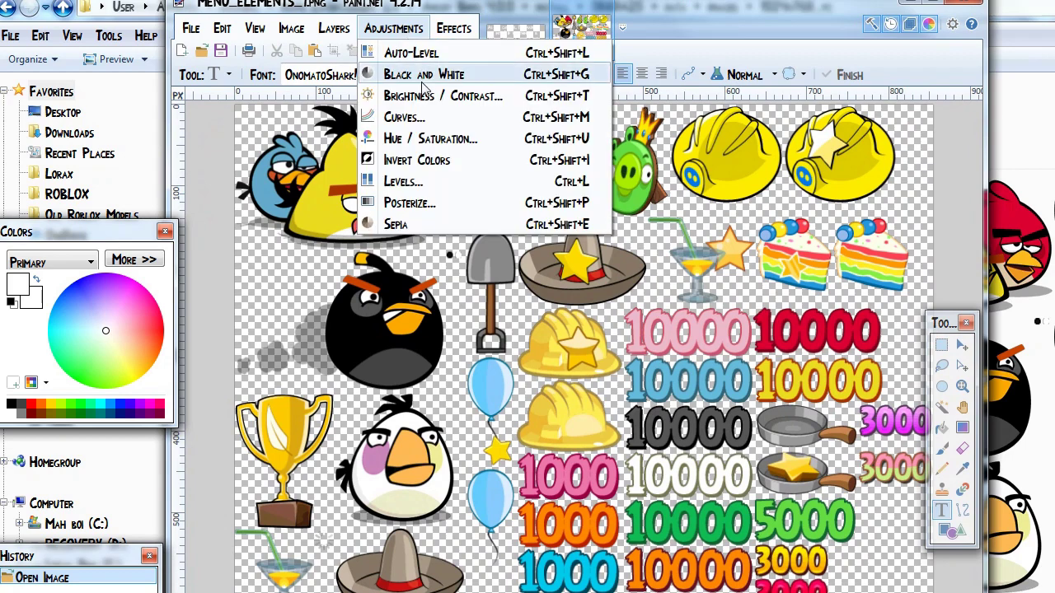
{"action": "left_click", "coordinate": [388, 139]}
{"action": "left_click_drag", "start_coordinate": [539, 272], "coordinate": [600, 272]}
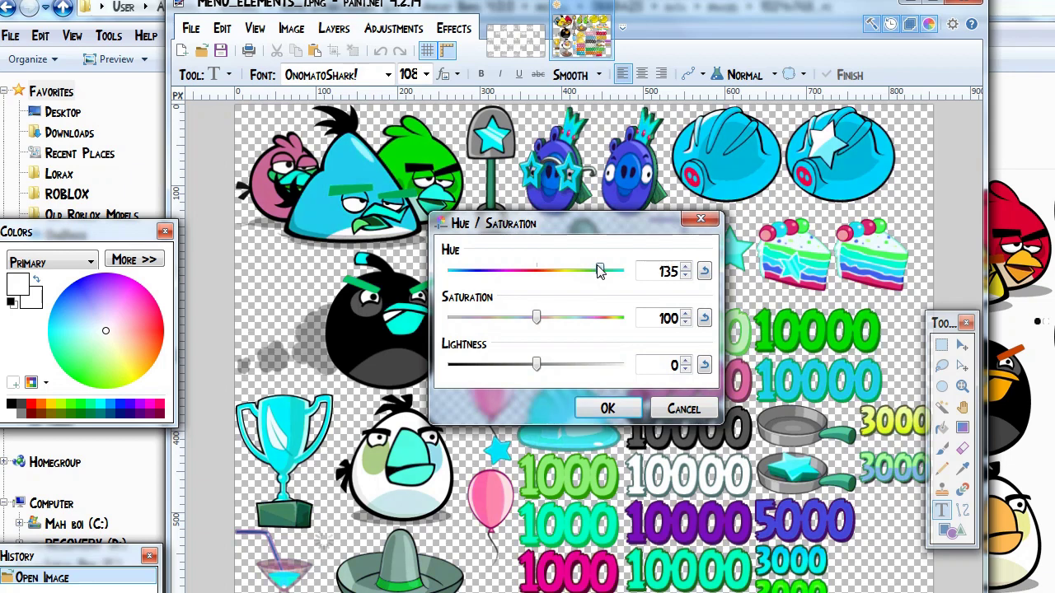
{"action": "left_click_drag", "start_coordinate": [536, 320], "coordinate": [913, 367]}
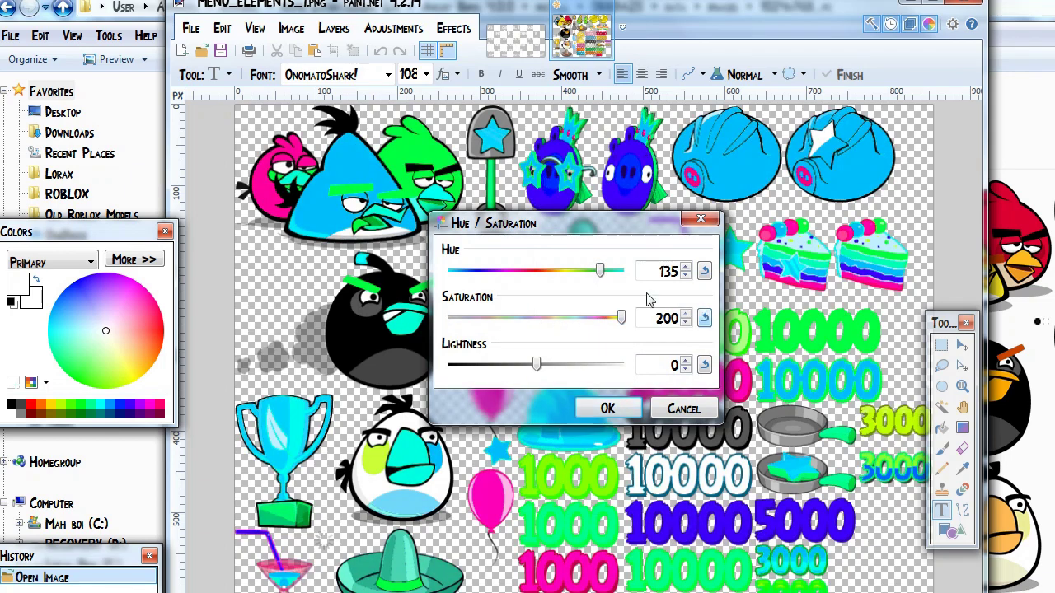
{"action": "left_click_drag", "start_coordinate": [617, 273], "coordinate": [600, 278]}
{"action": "left_click", "coordinate": [607, 409]}
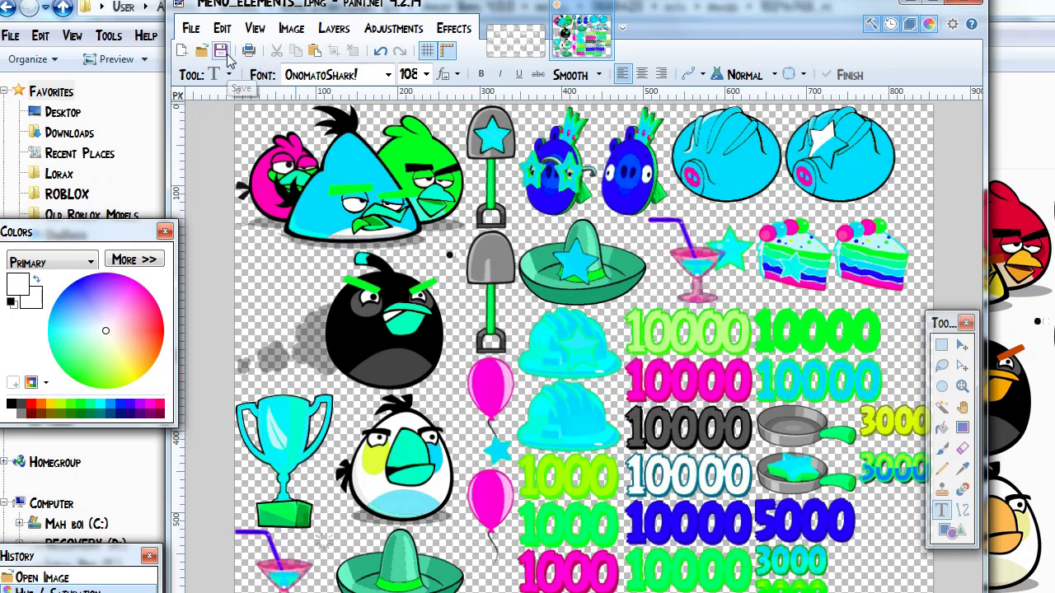
Step: Save the recoloured sheet as PNG and close Paint.NET
{"action": "left_click", "coordinate": [222, 52]}
{"action": "key", "text": "Return"}
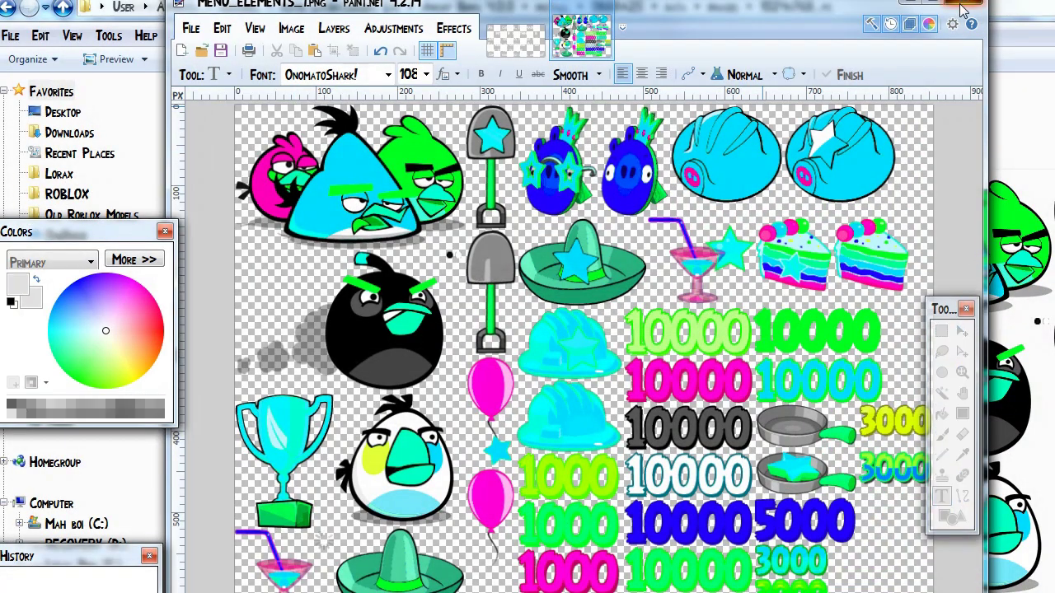
{"action": "left_click", "coordinate": [961, 9]}
Step: Go to Angry Birds 4.0.0\INSTALL\OBBDA25 and run AngryBirds.exe
{"action": "left_click", "coordinate": [470, 9]}
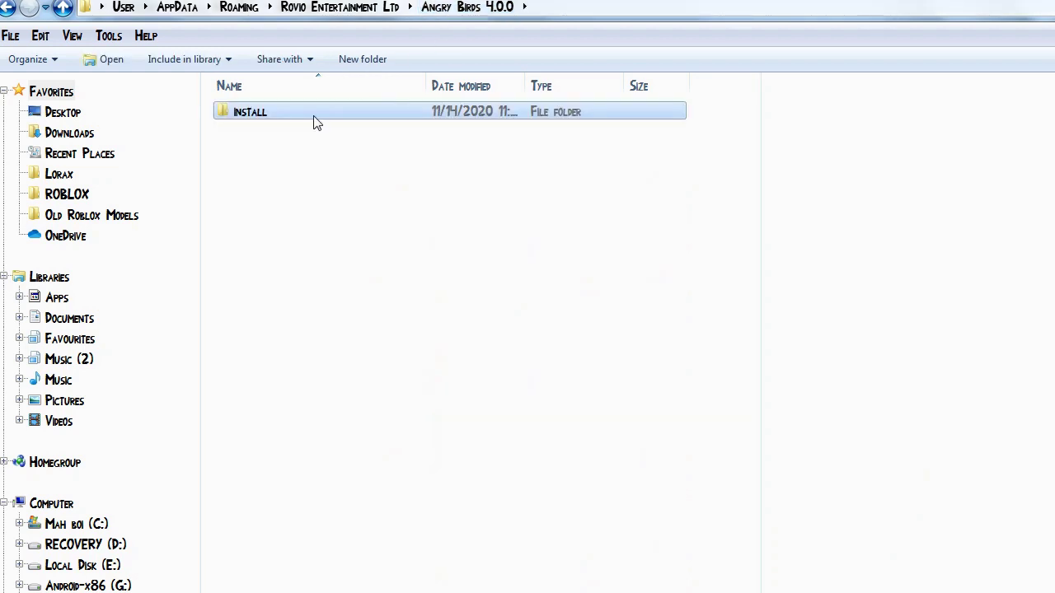
{"action": "key", "text": "Return"}
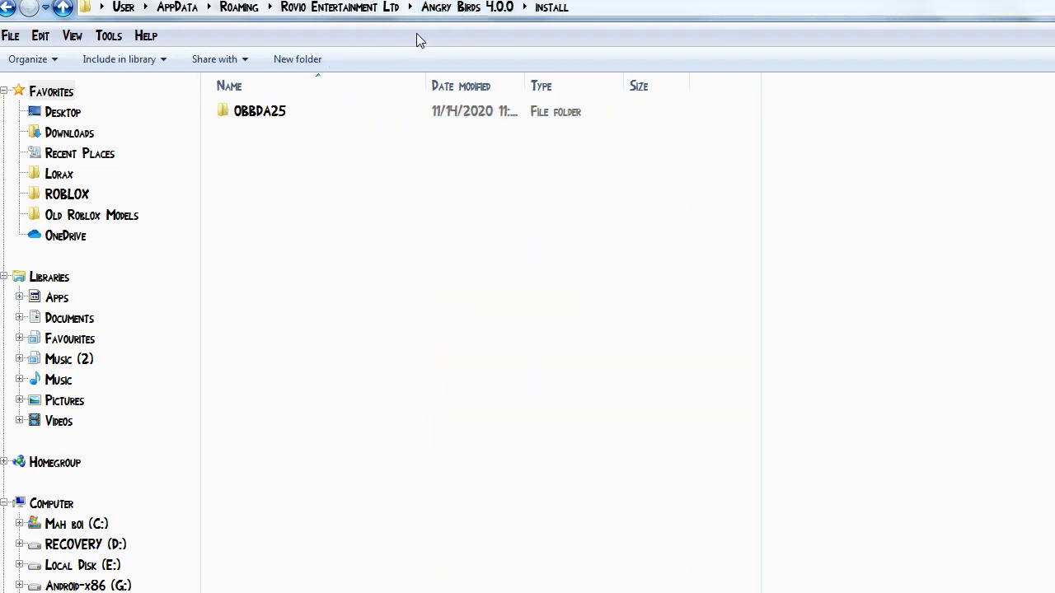
{"action": "double_click", "coordinate": [325, 118]}
{"action": "double_click", "coordinate": [303, 151]}
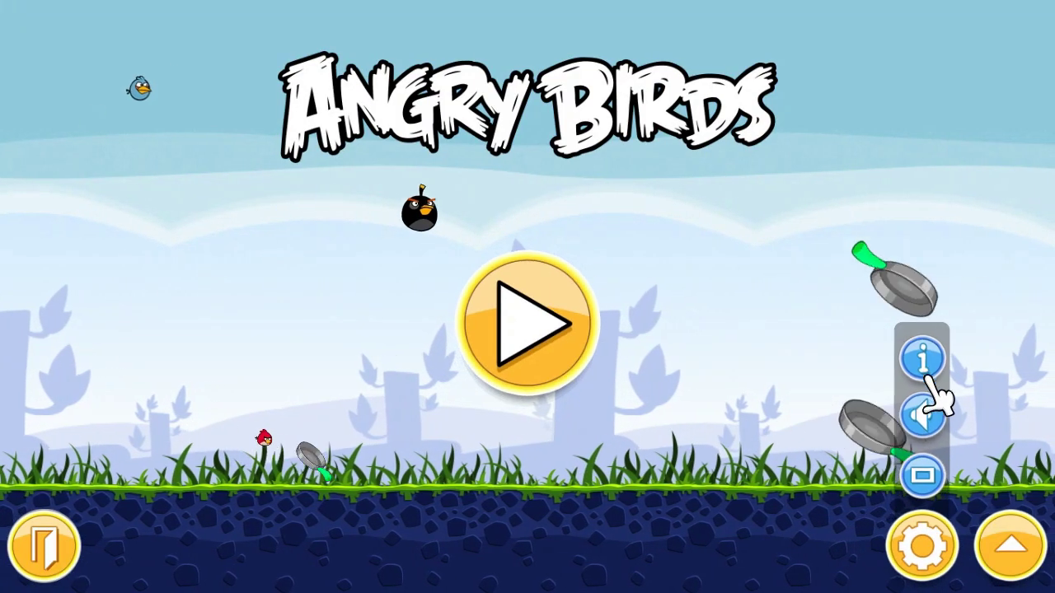
Step: View the credits with the neon birds, then press Play and swipe to Poached Eggs
{"action": "left_click", "coordinate": [924, 367]}
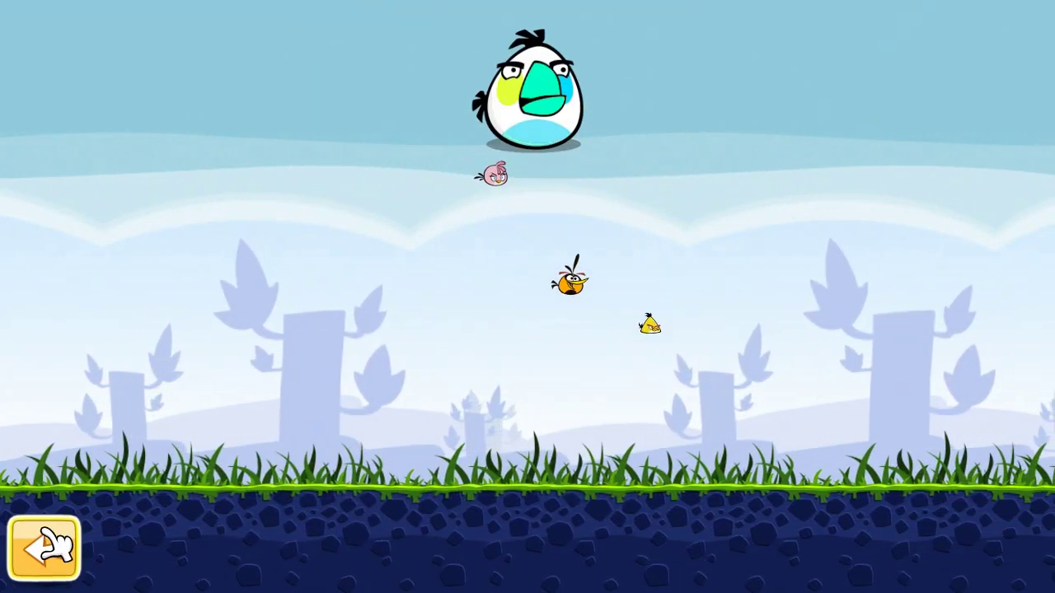
{"action": "left_click", "coordinate": [43, 548]}
{"action": "left_click", "coordinate": [528, 314]}
{"action": "left_click_drag", "start_coordinate": [213, 284], "coordinate": [239, 296]}
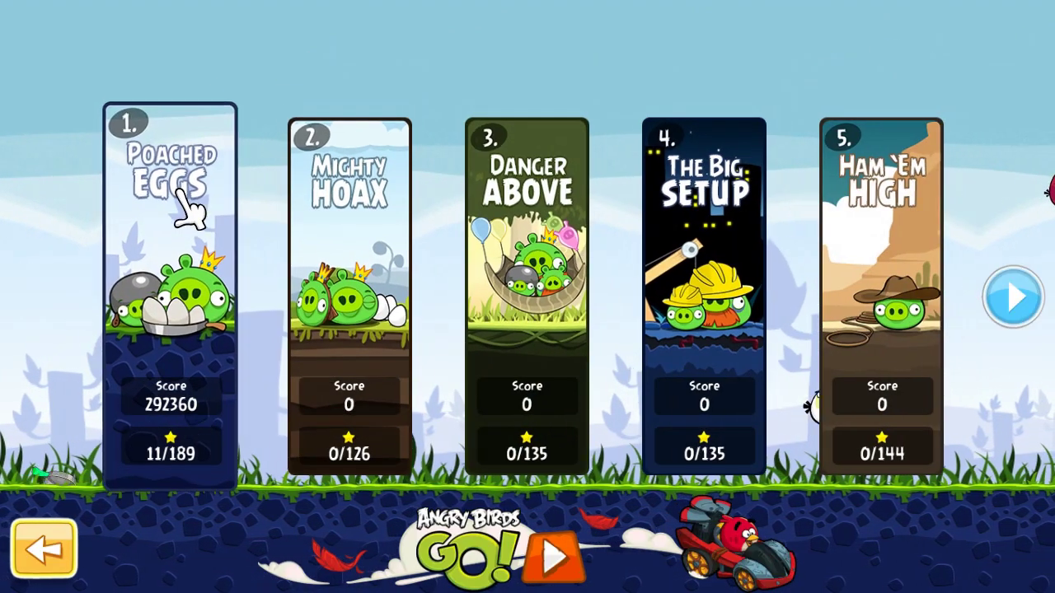
Step: Start Poached Eggs level 2 and fling birds at the pigs' structure
{"action": "left_click", "coordinate": [181, 208]}
{"action": "left_click", "coordinate": [281, 119]}
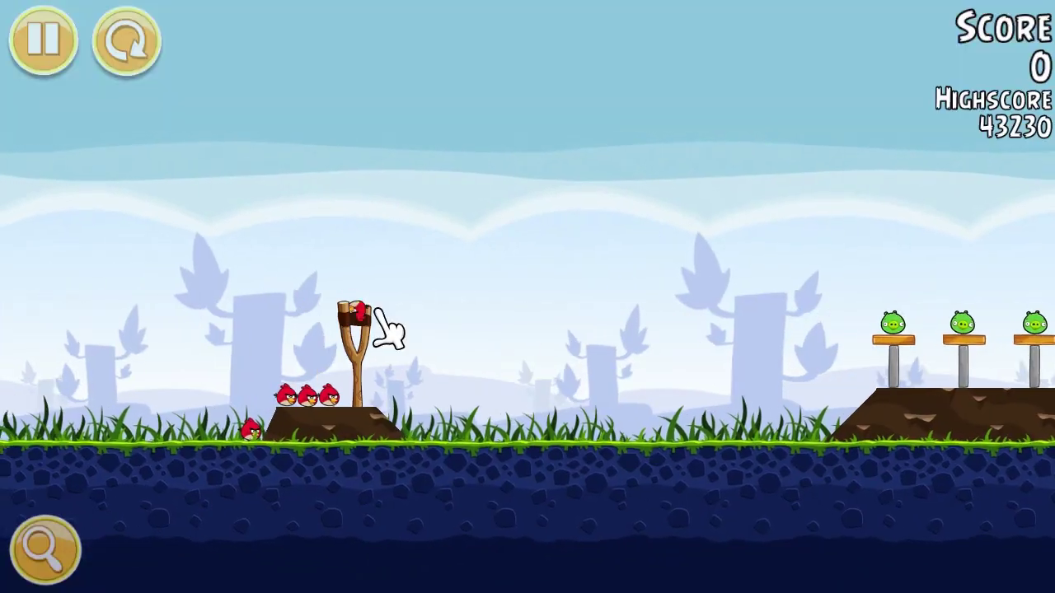
{"action": "left_click_drag", "start_coordinate": [173, 429], "coordinate": [155, 440]}
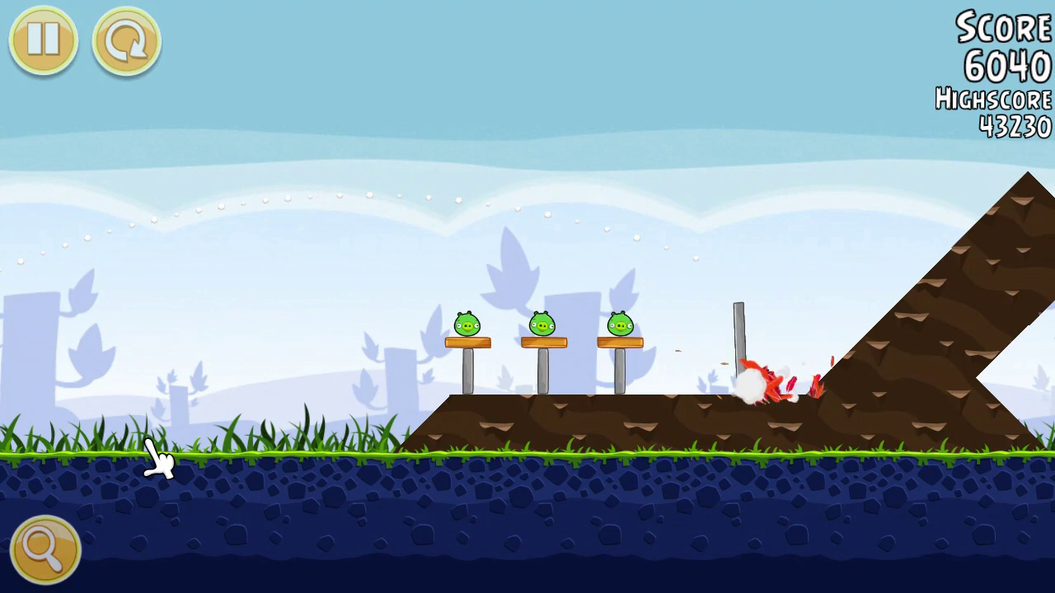
{"action": "left_click_drag", "start_coordinate": [330, 334], "coordinate": [132, 372]}
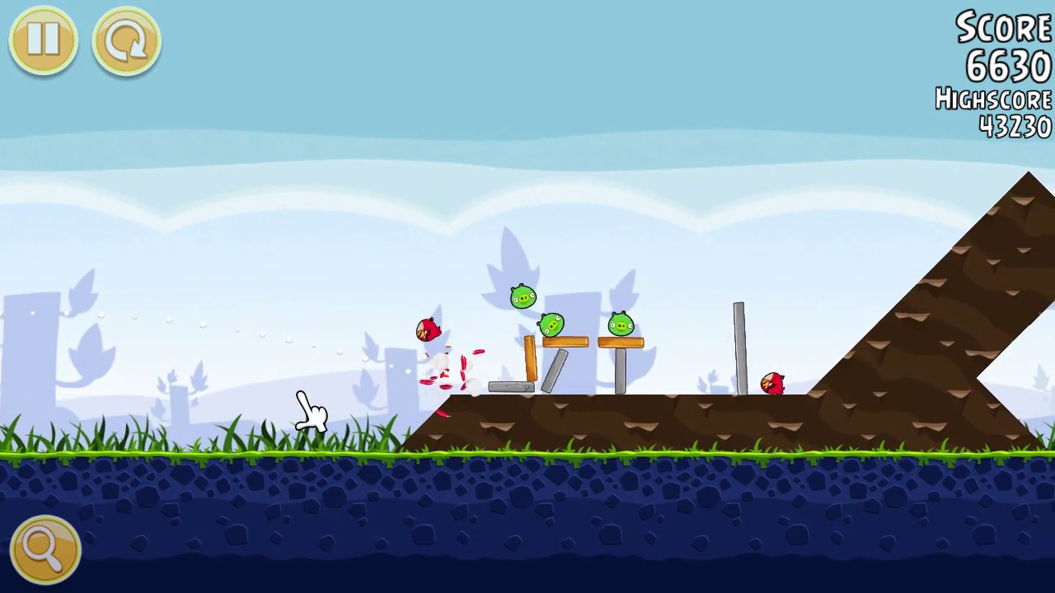